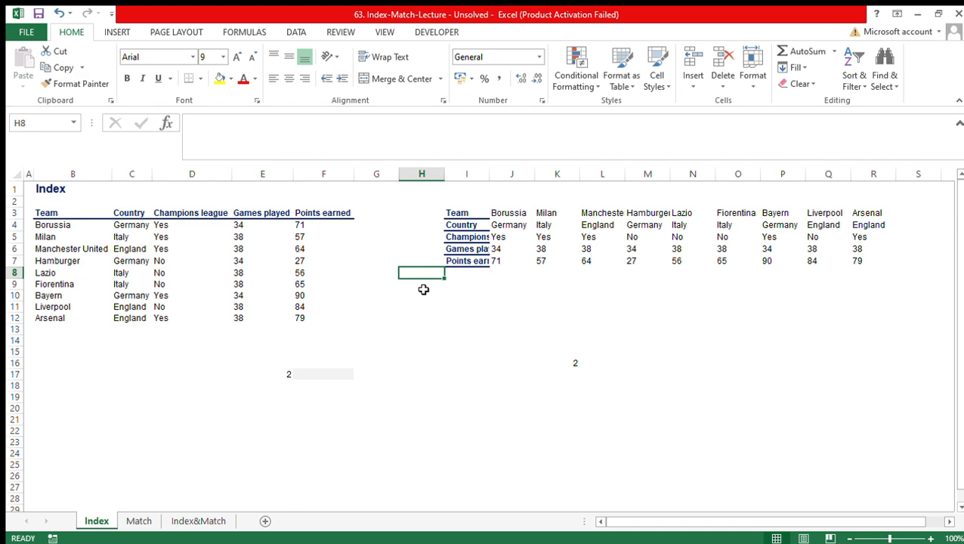
- Examine the vertical team table and its horizontal counterpart on the Index sheet, comparing their layouts
{"action": "left_click", "coordinate": [327, 374]}
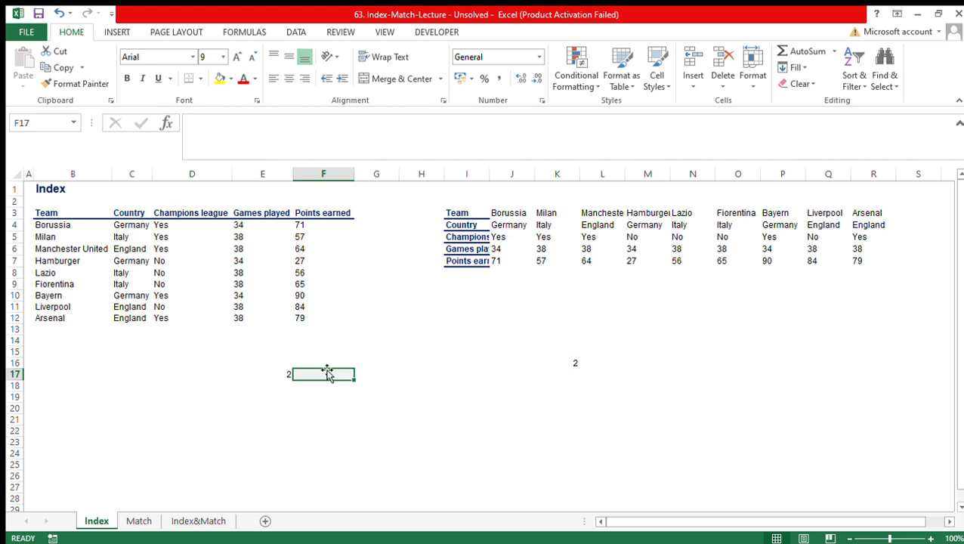
{"action": "left_click_drag", "start_coordinate": [76, 215], "coordinate": [317, 326]}
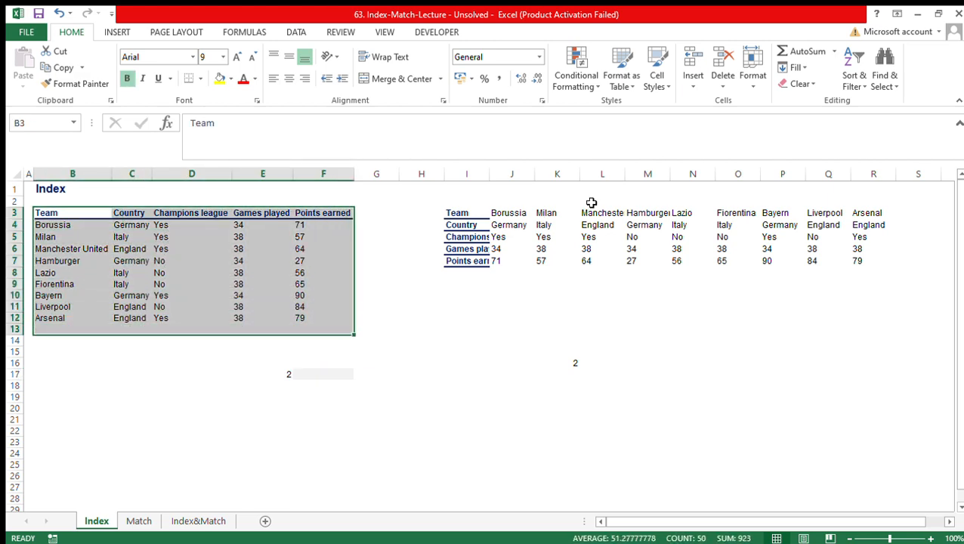
{"action": "left_click_drag", "start_coordinate": [484, 211], "coordinate": [876, 274]}
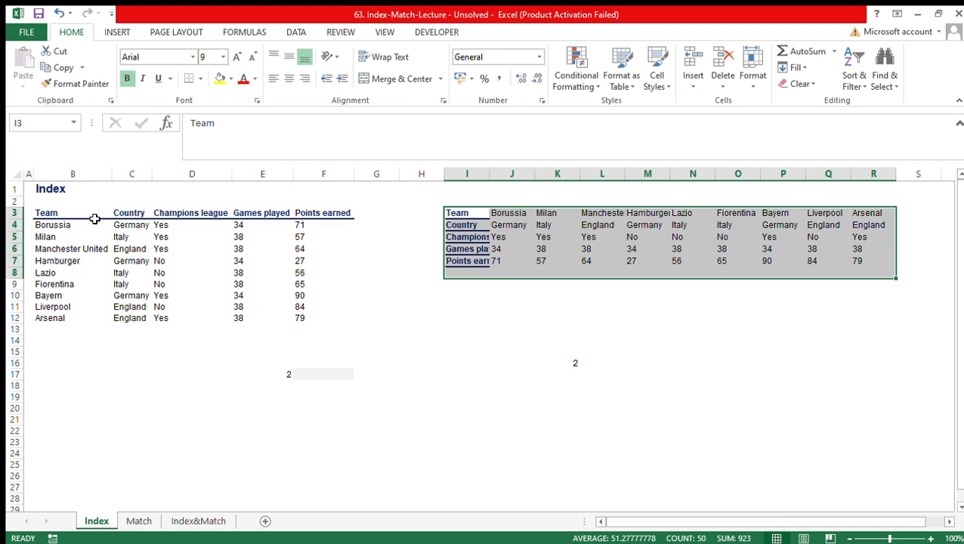
{"action": "key", "text": "Left"}
{"action": "key", "text": "Left"}
{"action": "key", "text": "Left"}
{"action": "key", "text": "Left"}
{"action": "key", "text": "Left"}
{"action": "key", "text": "Left"}
{"action": "key", "text": "Left"}
{"action": "key", "text": "Left"}
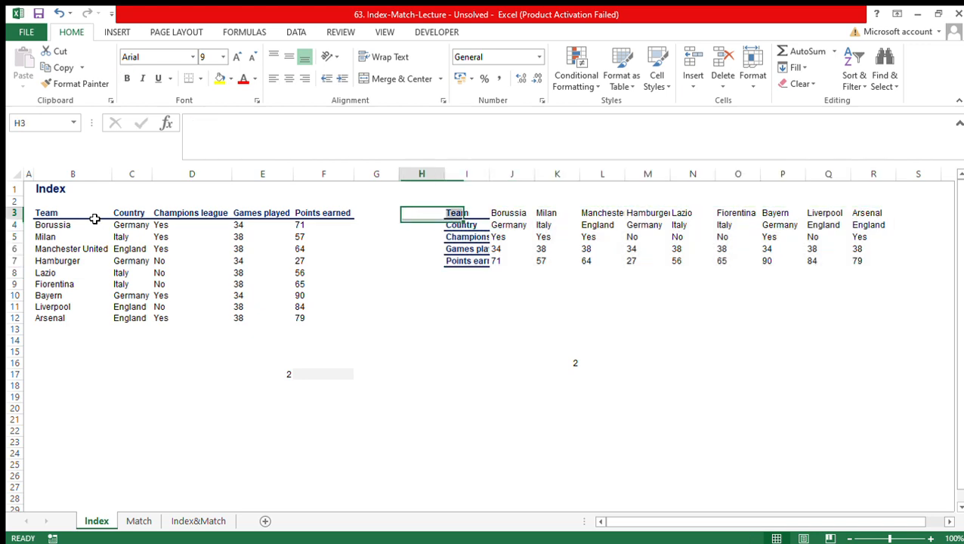
{"action": "key", "text": "Right"}
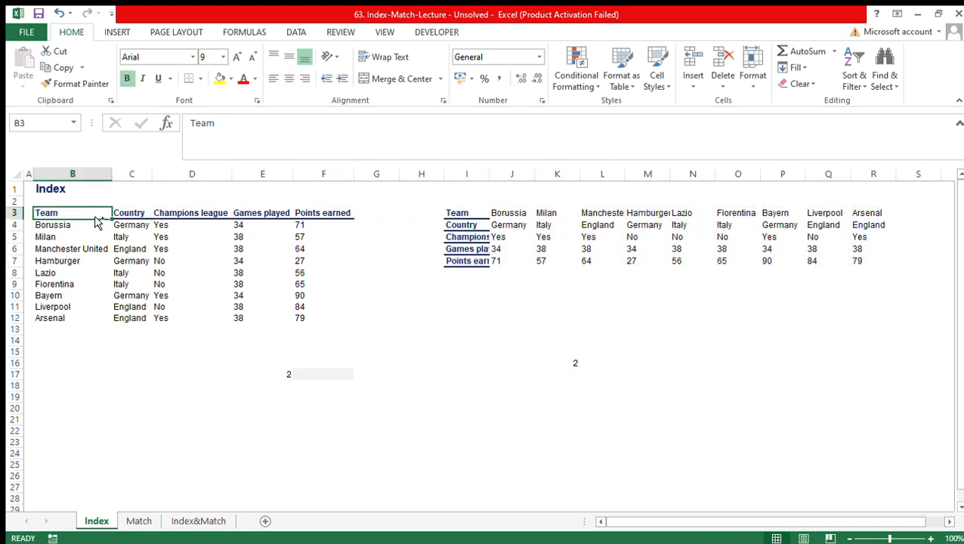
{"action": "key", "text": "ctrl+shift+Right"}
{"action": "key", "text": "ctrl+shift+Down"}
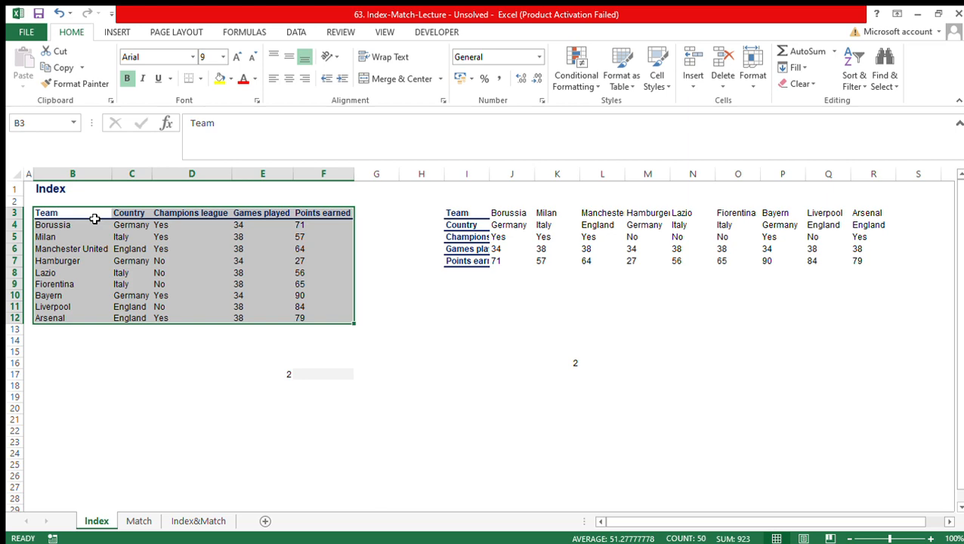
{"action": "left_click_drag", "start_coordinate": [95, 219], "coordinate": [314, 333]}
{"action": "left_click_drag", "start_coordinate": [469, 213], "coordinate": [858, 273]}
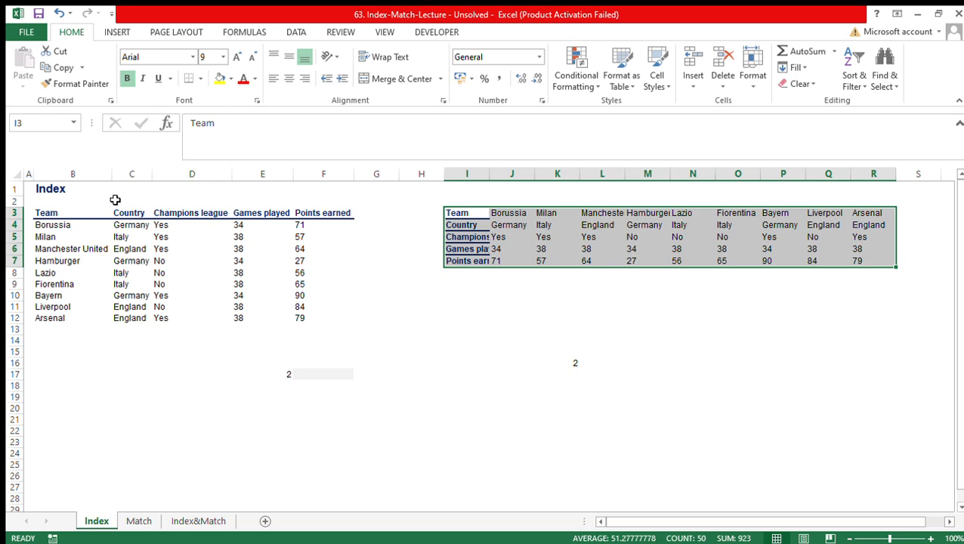
{"action": "left_click_drag", "start_coordinate": [115, 201], "coordinate": [298, 321]}
{"action": "left_click_drag", "start_coordinate": [506, 216], "coordinate": [776, 276]}
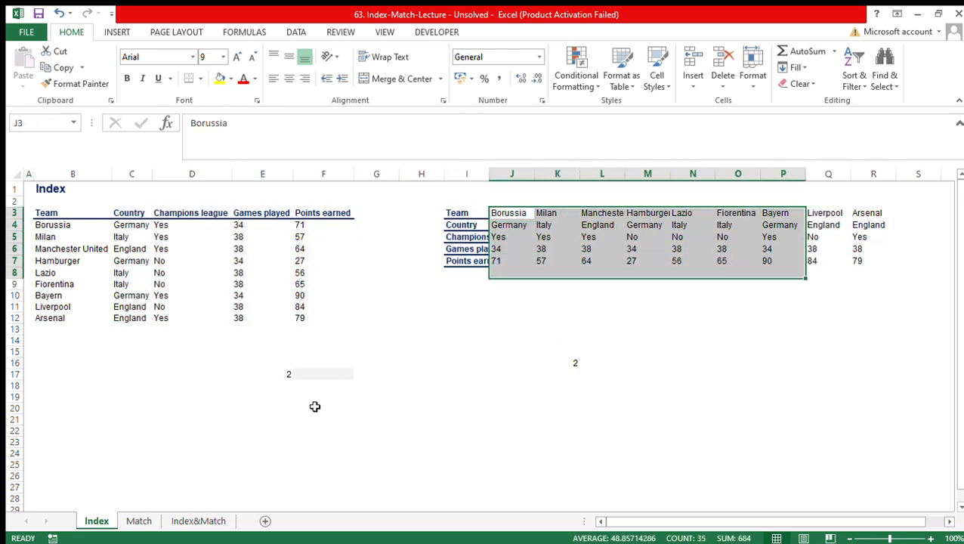
- Select cell F17, next to the row number in E17, for the lookup result
{"action": "left_click", "coordinate": [325, 376]}
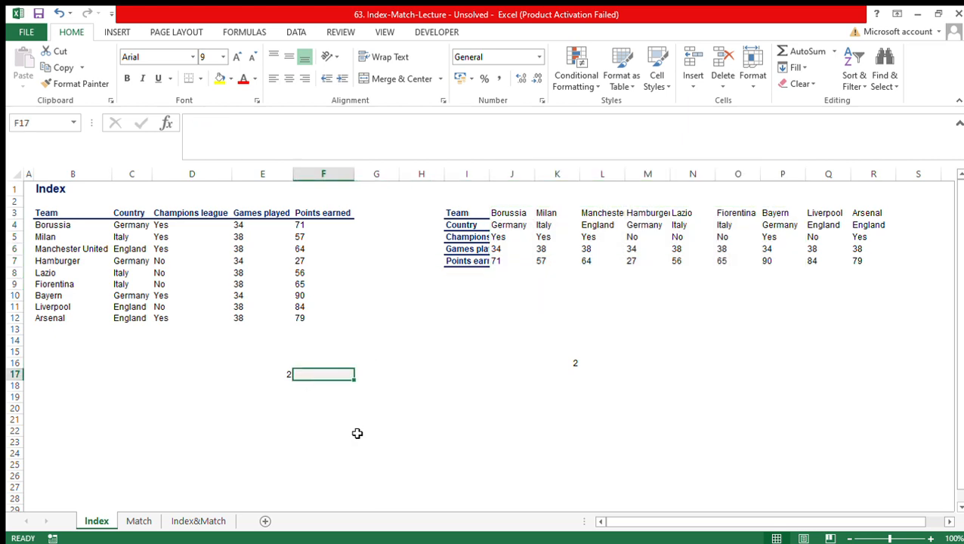
{"action": "key", "text": "Left"}
{"action": "key", "text": "Right"}
{"action": "left_click", "coordinate": [366, 528]}
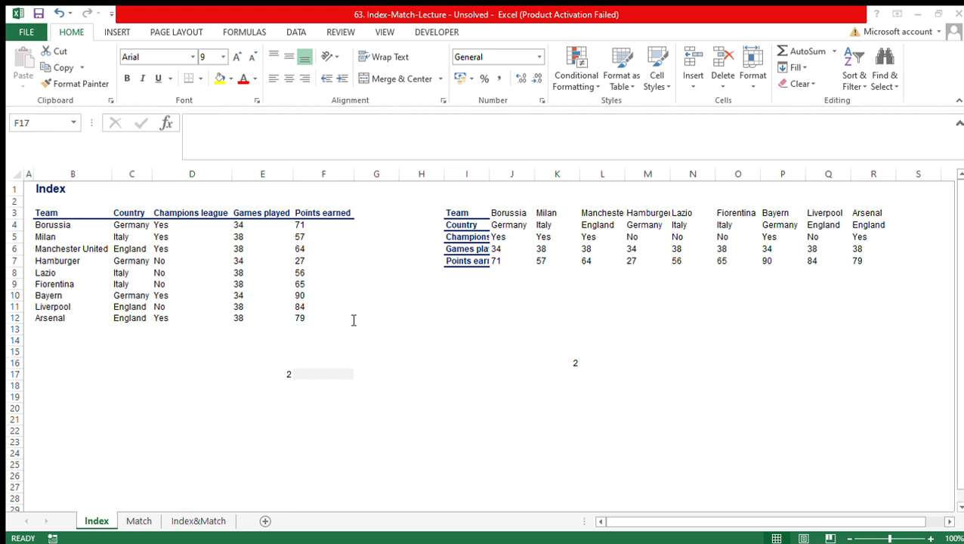
{"action": "left_click", "coordinate": [494, 326]}
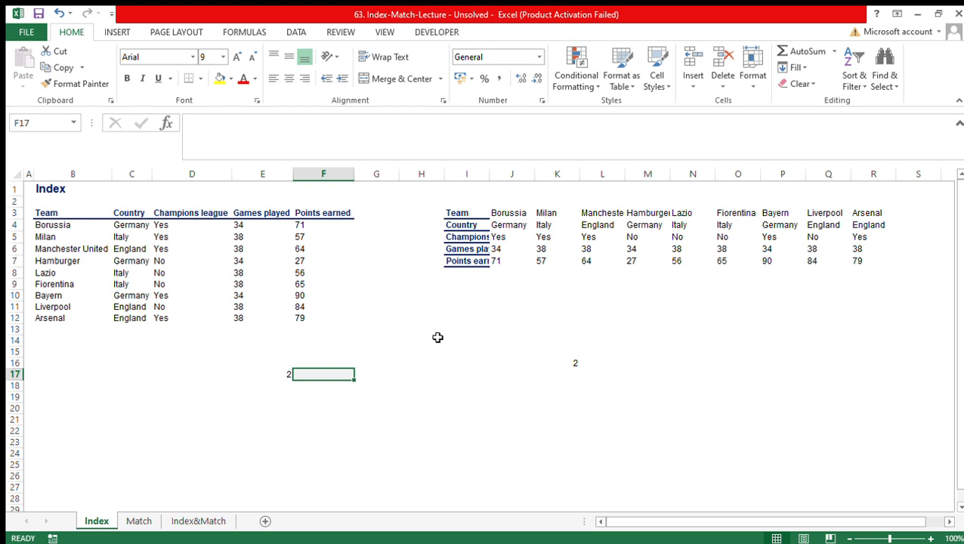
{"action": "type", "text": "index"}
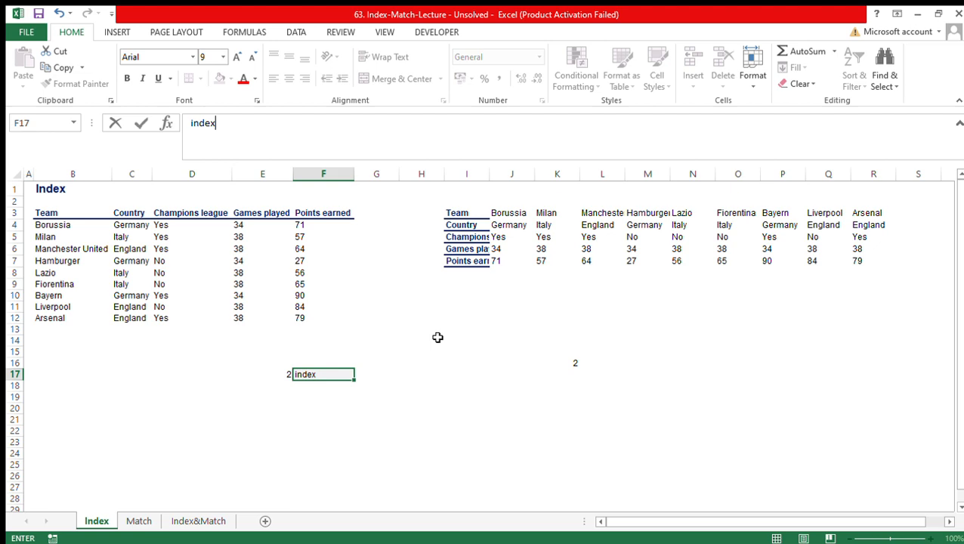
{"action": "key", "text": "BackSpace"}
{"action": "key", "text": "BackSpace"}
{"action": "key", "text": "BackSpace"}
{"action": "key", "text": "BackSpace"}
{"action": "key", "text": "BackSpace"}
- Enter =INDEX($B$4:$B$12,$E$17) in F17 to return the team at the row number given in E17
{"action": "type", "text": "=index"}
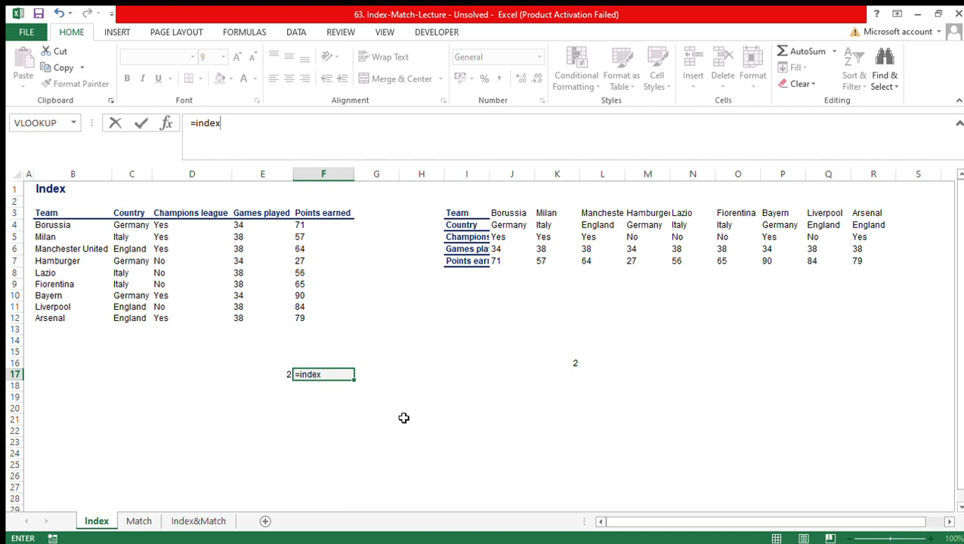
{"action": "key", "text": "Tab"}
{"action": "left_click", "coordinate": [62, 226]}
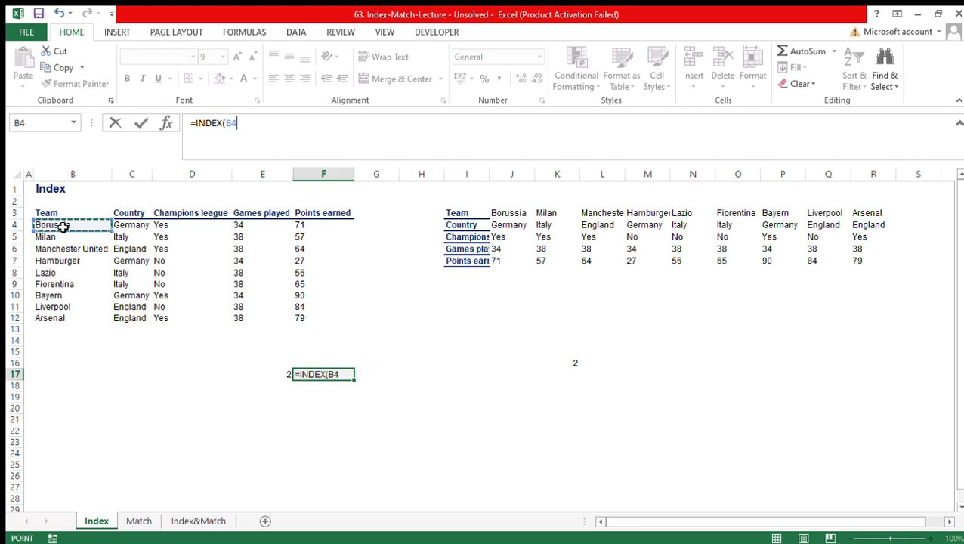
{"action": "key", "text": "ctrl+shift+Down"}
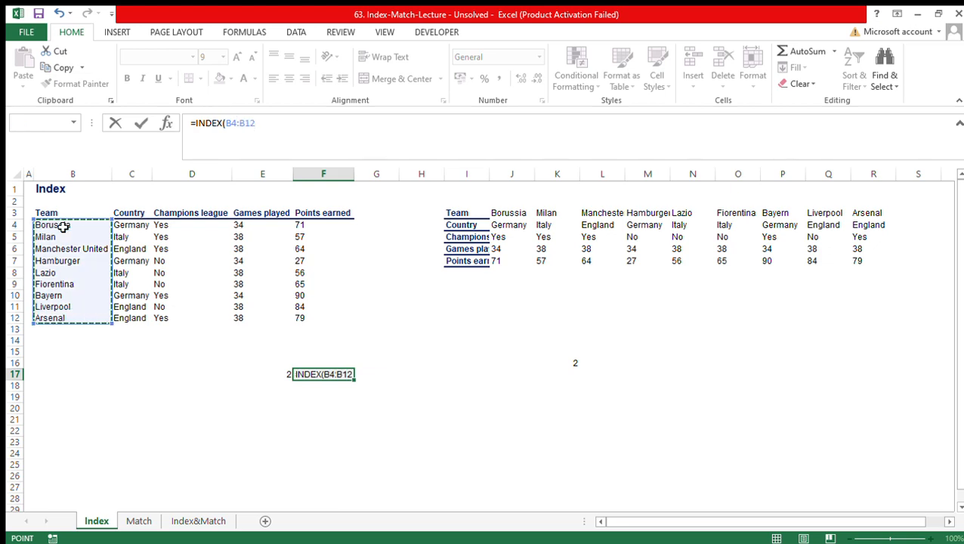
{"action": "key", "text": "F4"}
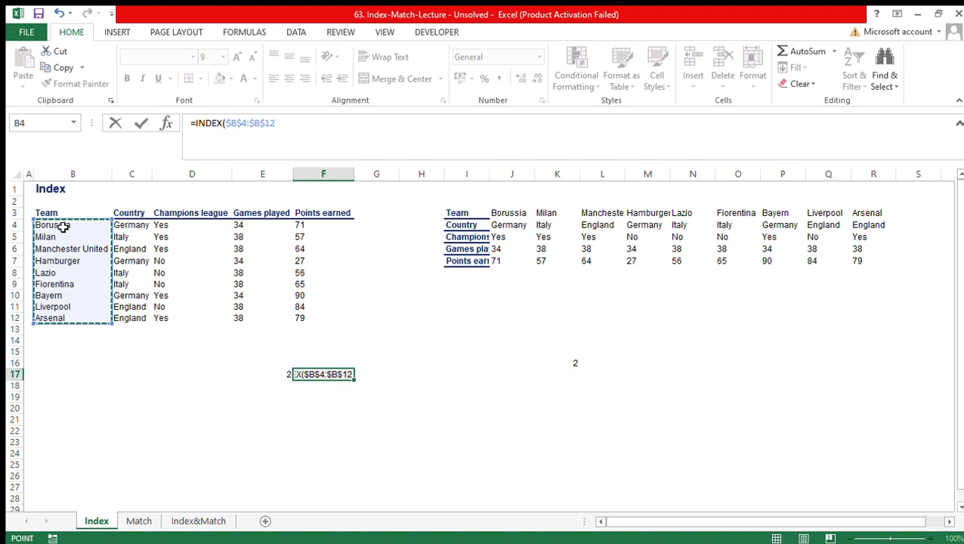
{"action": "type", "text": ","}
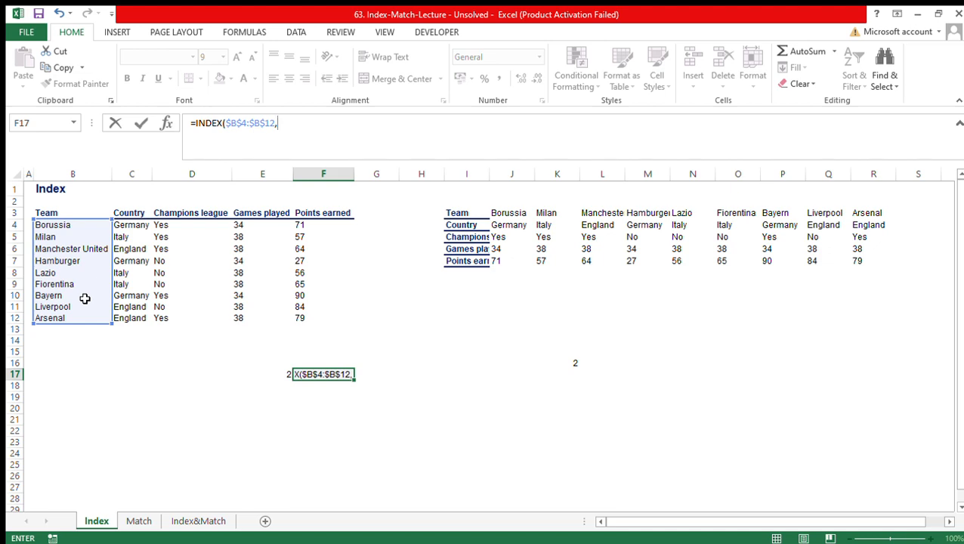
{"action": "key", "text": "Left"}
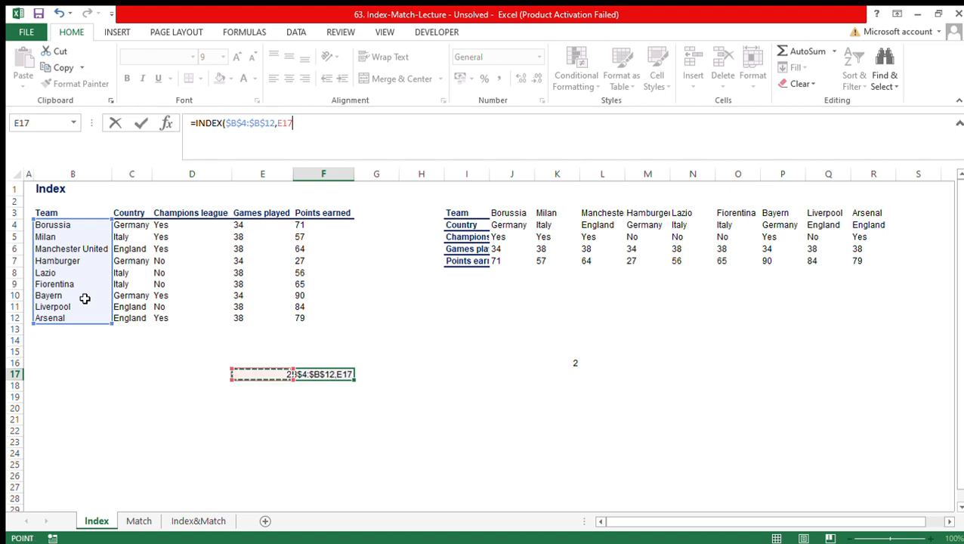
{"action": "key", "text": "F4"}
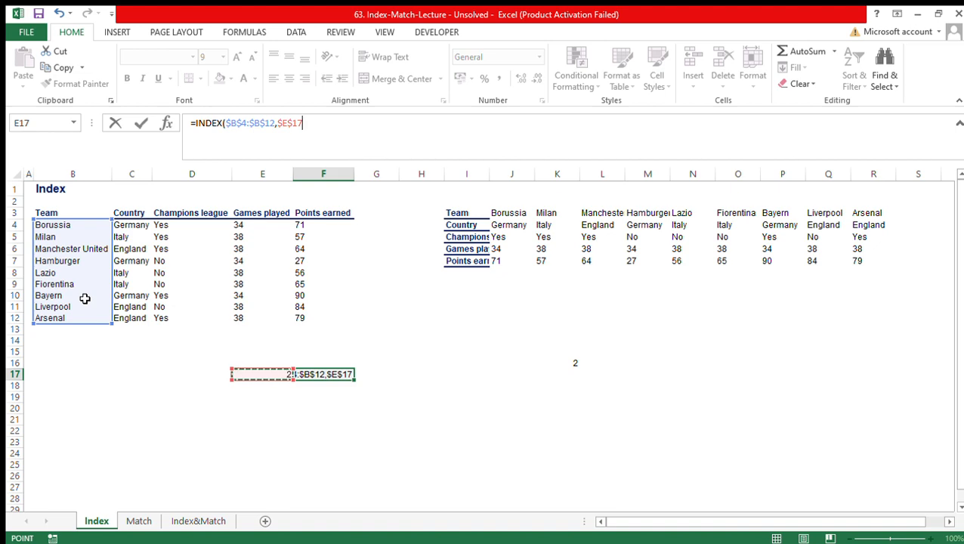
{"action": "type", "text": ")"}
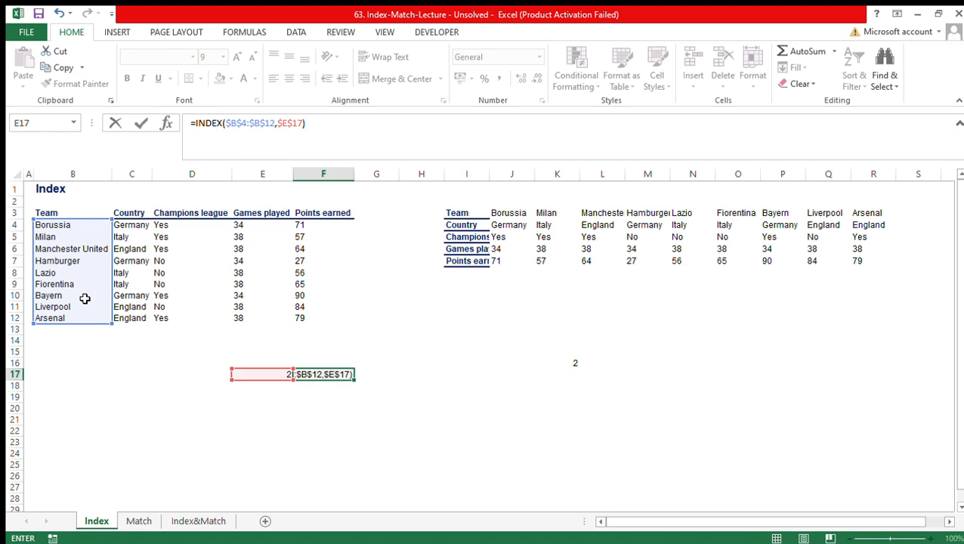
{"action": "key", "text": "Return"}
{"action": "key", "text": "Up"}
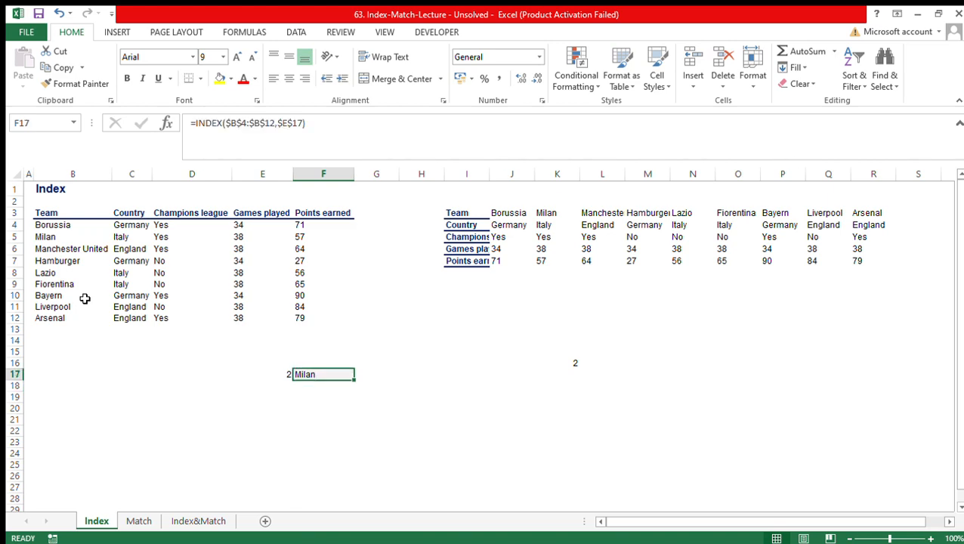
- Check the first two teams in the Team column and test the INDEX formula with row number 3 in E17
{"action": "left_click_drag", "start_coordinate": [55, 225], "coordinate": [61, 236]}
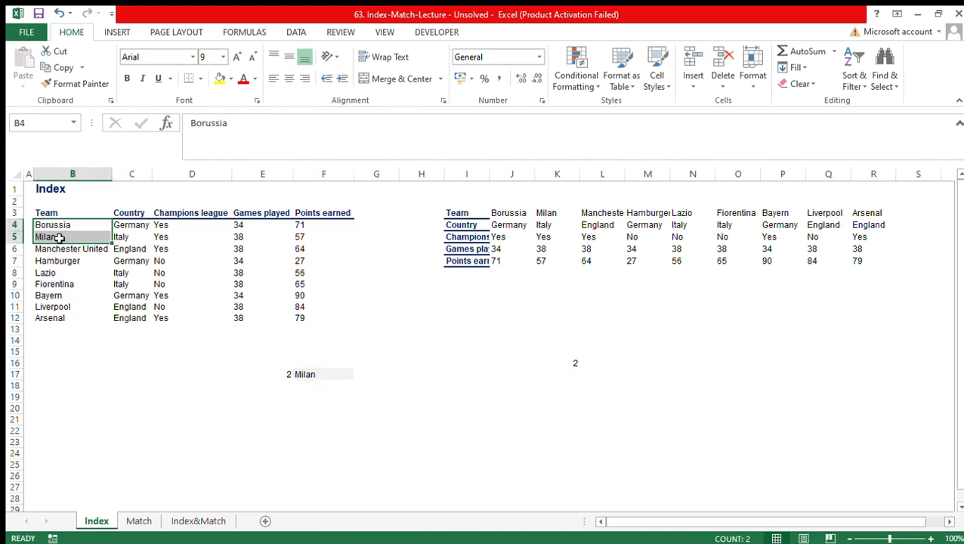
{"action": "left_click", "coordinate": [62, 238]}
{"action": "left_click", "coordinate": [278, 373]}
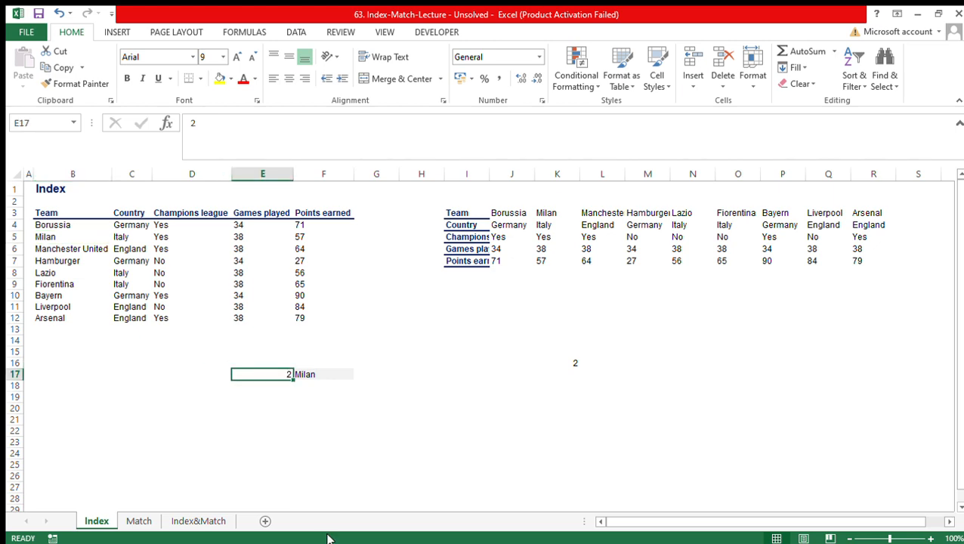
{"action": "type", "text": "3"}
{"action": "key", "text": "Return"}
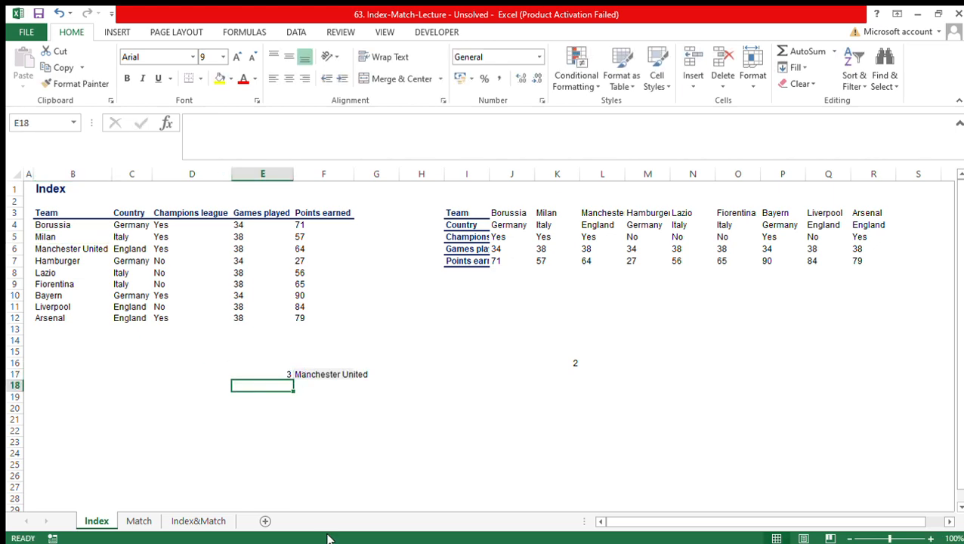
{"action": "key", "text": "Up"}
{"action": "key", "text": "Right"}
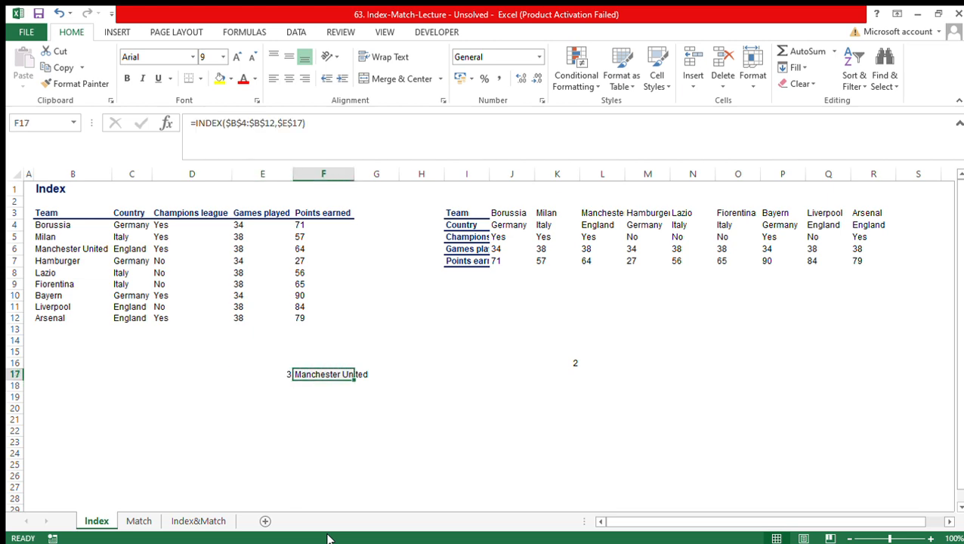
- Test the INDEX formula with row number 4 in E17
{"action": "key", "text": "Left"}
{"action": "type", "text": "4"}
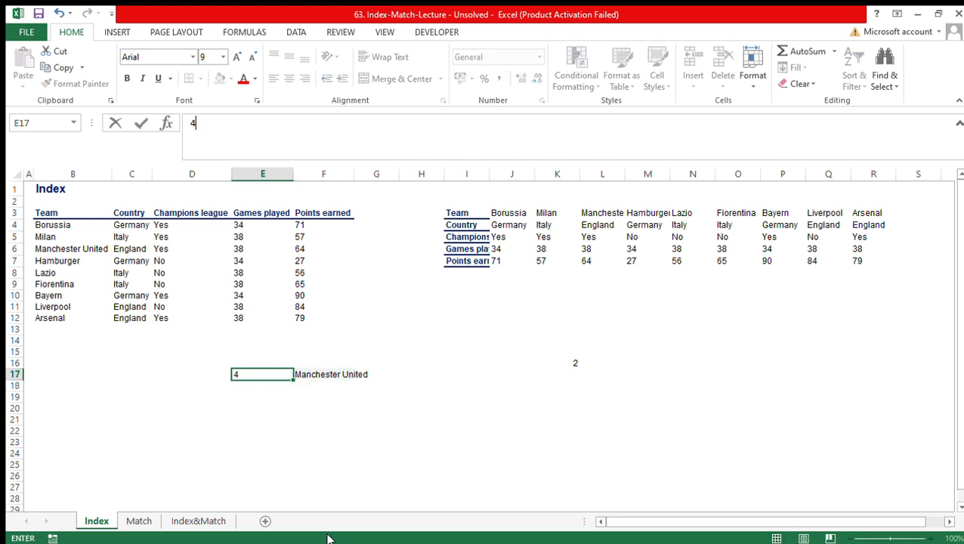
{"action": "key", "text": "Return"}
{"action": "key", "text": "Up"}
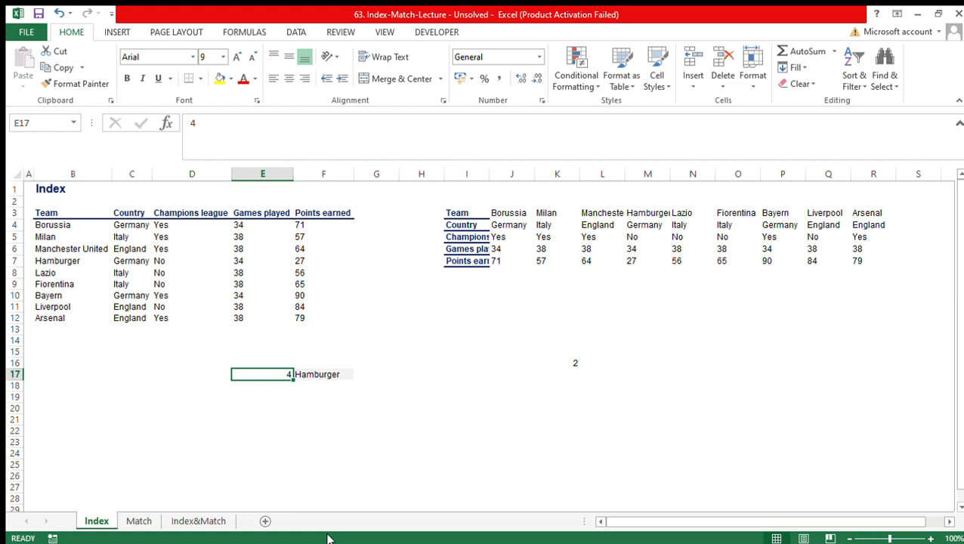
- Set the row number in E17 to 5 and check the team returned in F17
{"action": "type", "text": "5"}
{"action": "key", "text": "Return"}
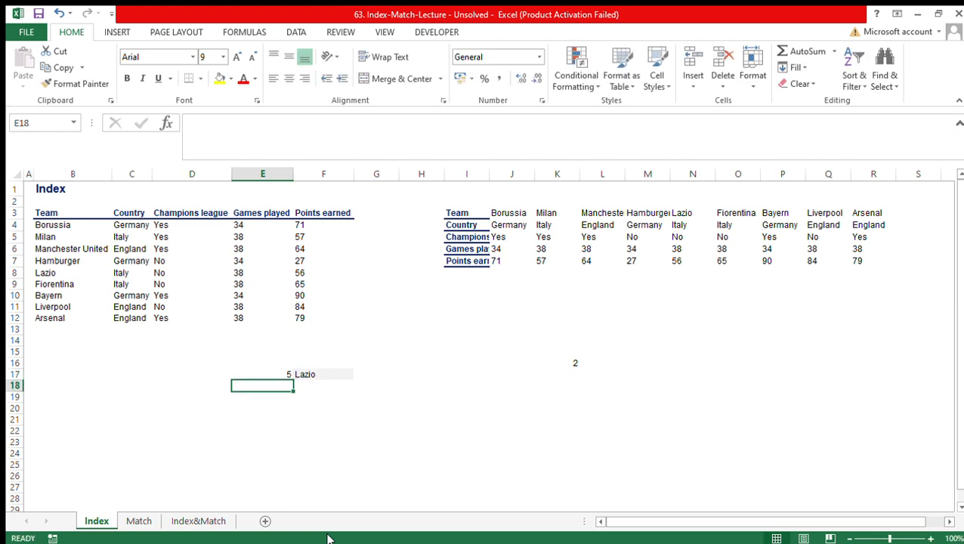
{"action": "key", "text": "Up"}
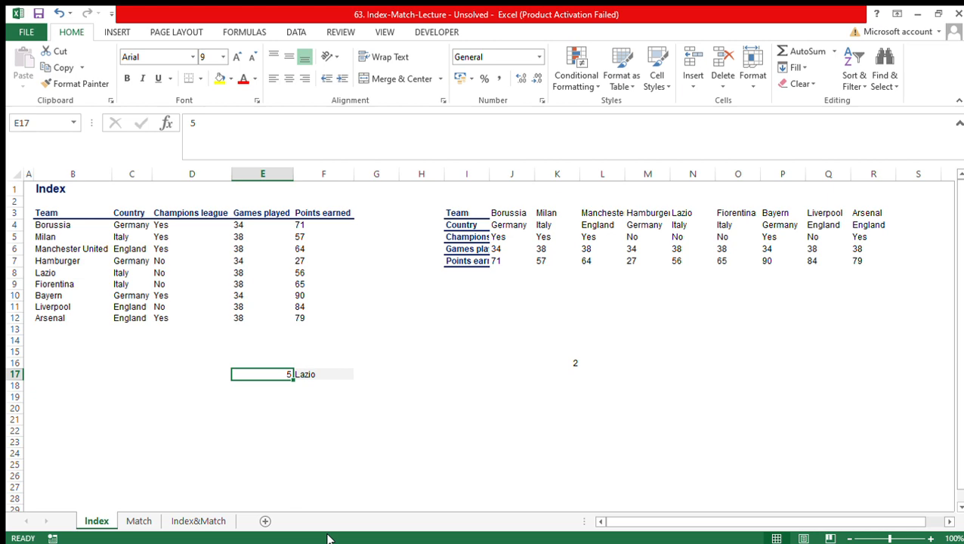
{"action": "key", "text": "Right"}
{"action": "key", "text": "Left"}
{"action": "key", "text": "Right"}
{"action": "key", "text": "Right"}
{"action": "key", "text": "Right"}
{"action": "key", "text": "Right"}
{"action": "key", "text": "Right"}
{"action": "key", "text": "Right"}
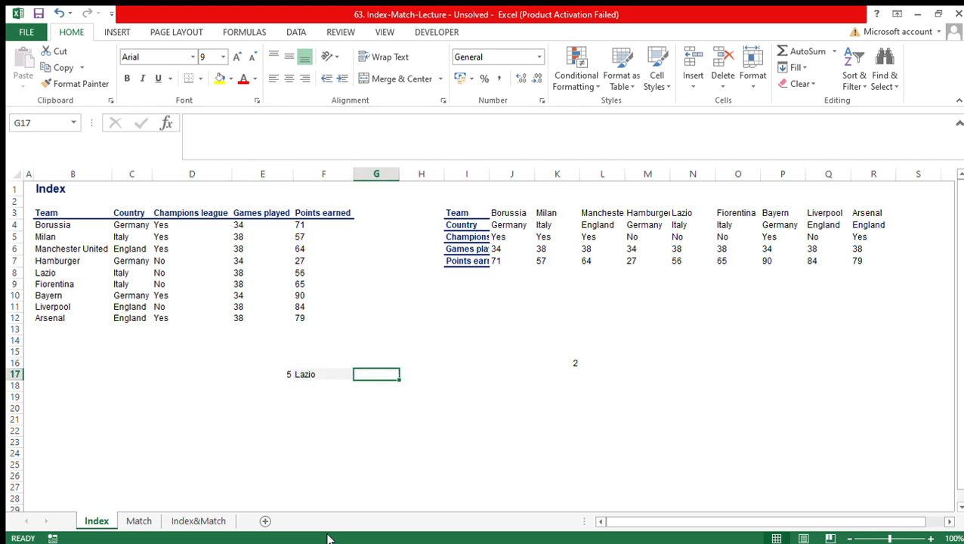
- Clear the contents of the horizontal team table, covering the range H2:R10
{"action": "key", "text": "Up"}
{"action": "key", "text": "Right"}
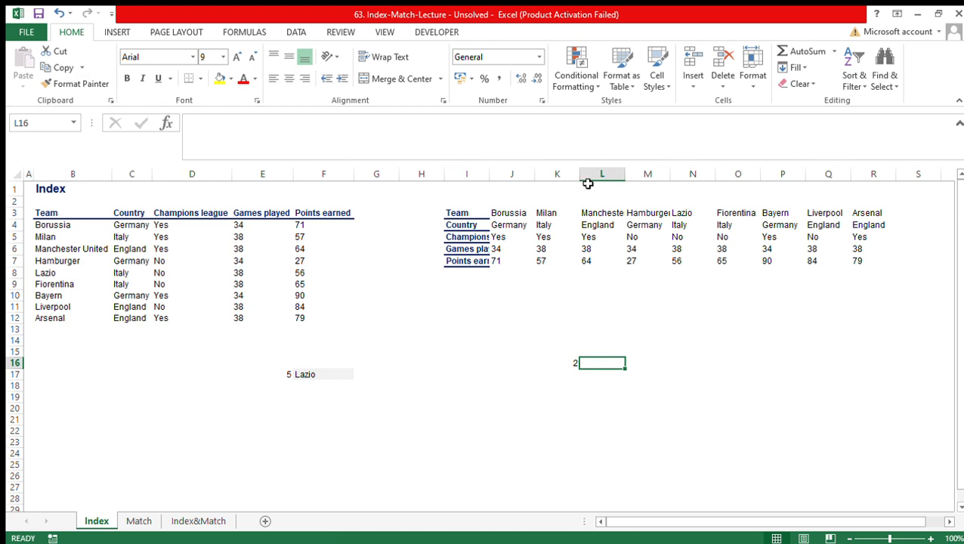
{"action": "left_click_drag", "start_coordinate": [441, 200], "coordinate": [878, 296]}
{"action": "key", "text": "Delete"}
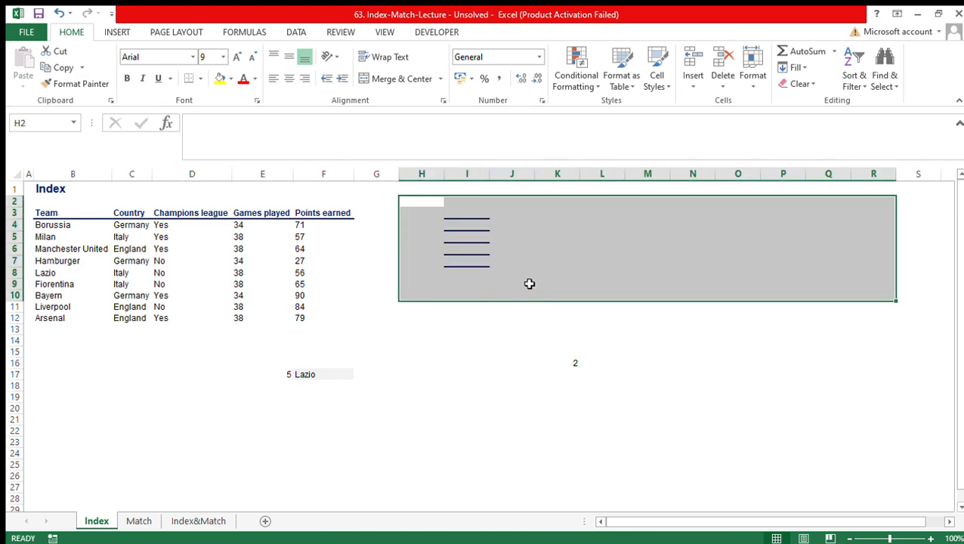
- Try to remove the leftover lines from cells I3:I10
{"action": "left_click_drag", "start_coordinate": [473, 210], "coordinate": [479, 299]}
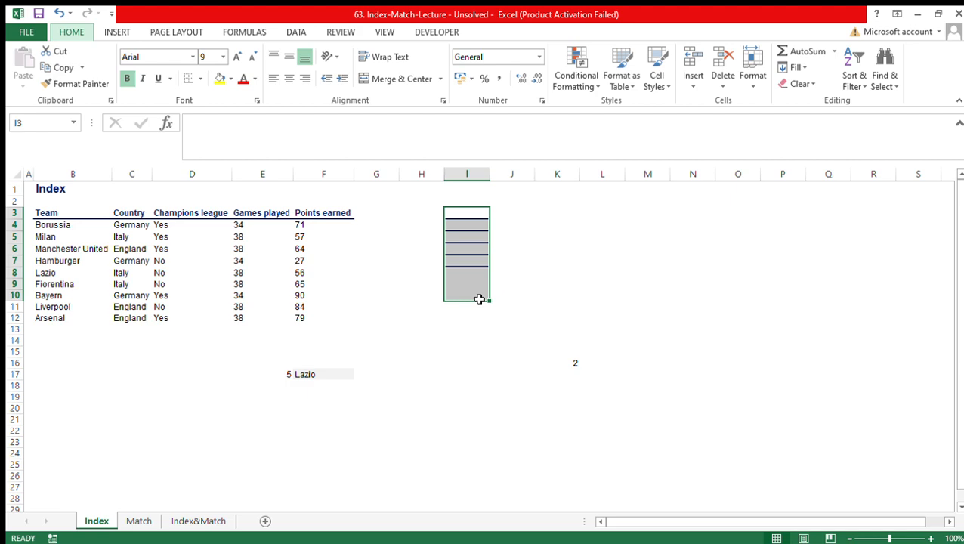
{"action": "key", "text": "u"}
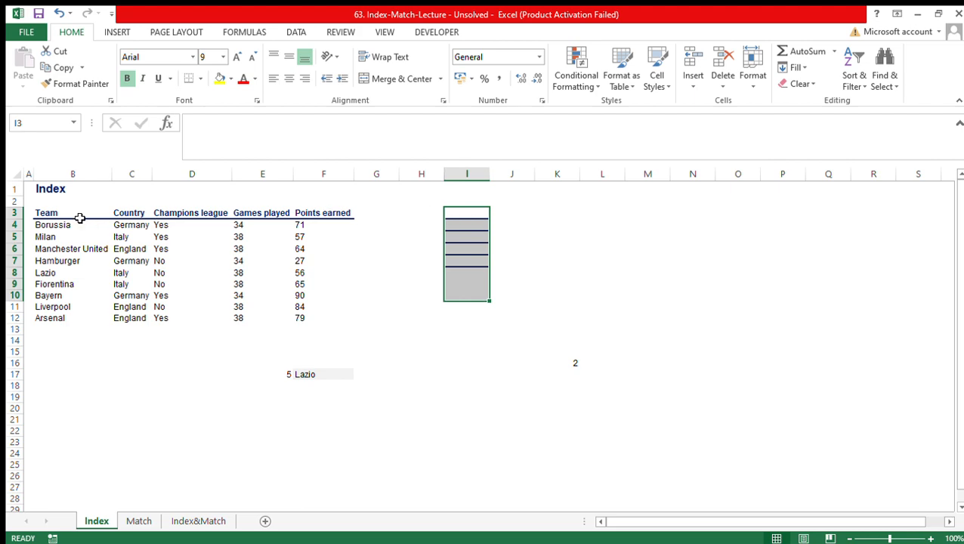
- Copy the team table B3:F12 and paste it transposed starting at cell I3
{"action": "left_click_drag", "start_coordinate": [51, 214], "coordinate": [317, 310]}
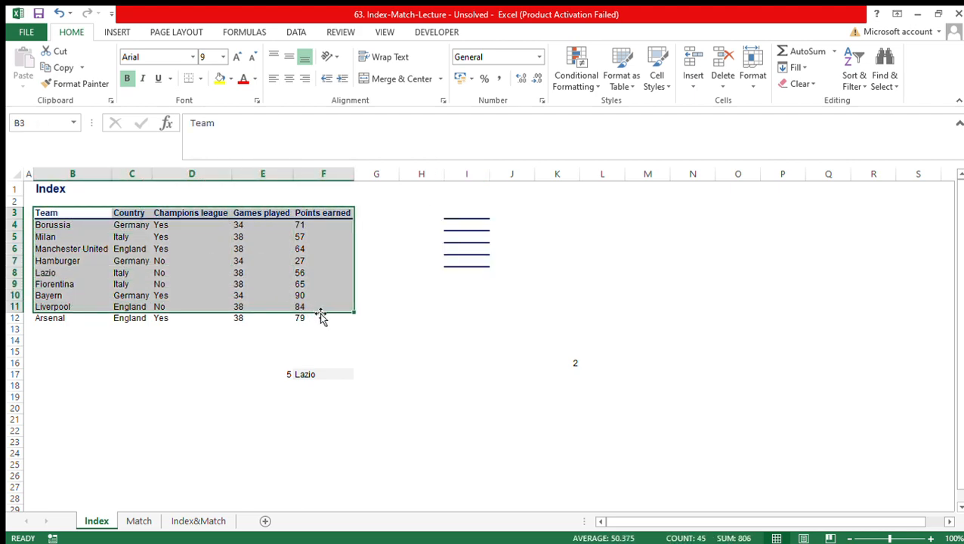
{"action": "left_click", "coordinate": [65, 225]}
{"action": "left_click_drag", "start_coordinate": [61, 214], "coordinate": [329, 320]}
{"action": "key", "text": "ctrl+c"}
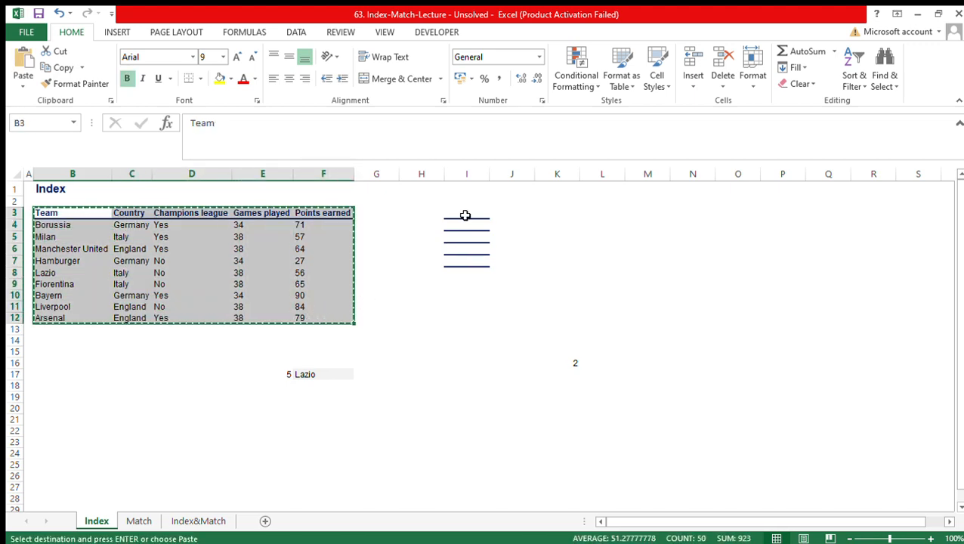
{"action": "left_click", "coordinate": [465, 215]}
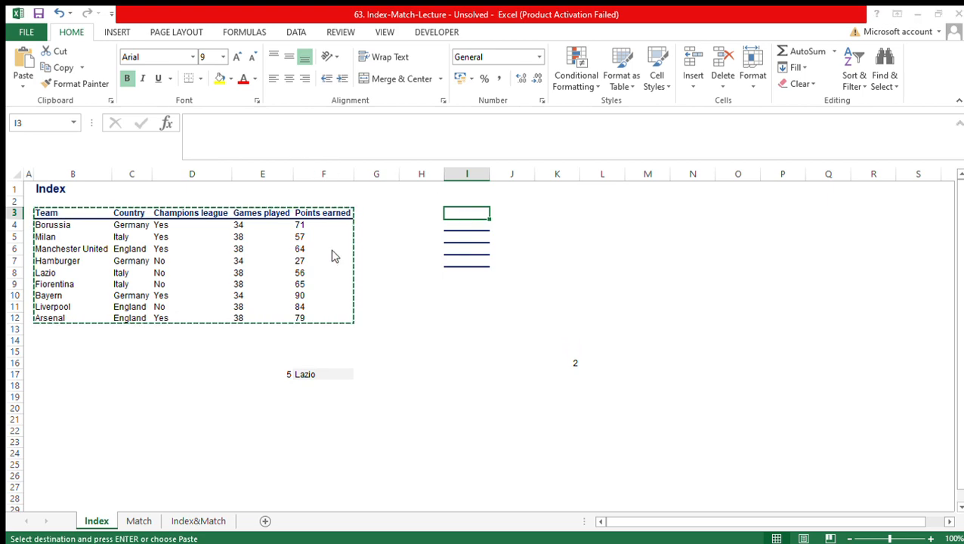
{"action": "left_click", "coordinate": [280, 254]}
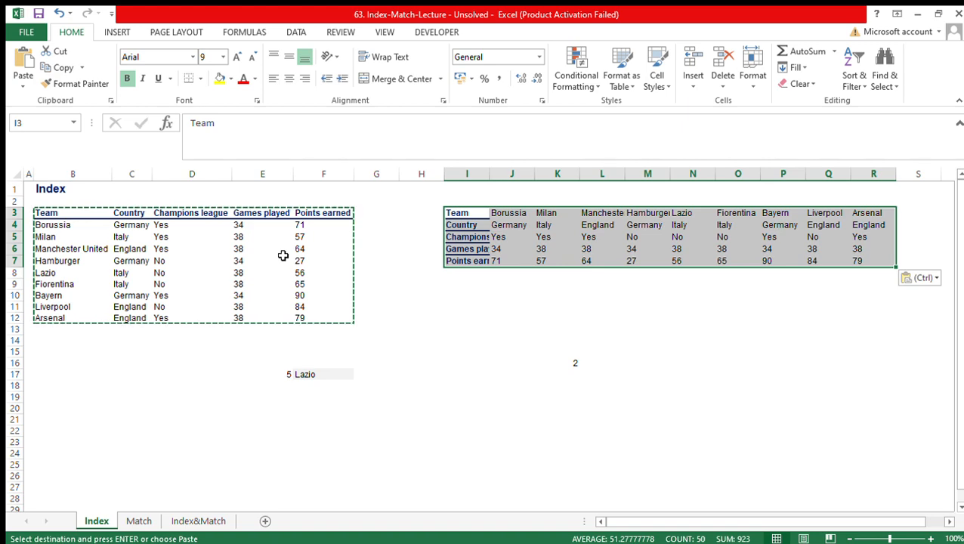
{"action": "key", "text": "Down"}
{"action": "key", "text": "Down"}
{"action": "key", "text": "Down"}
{"action": "key", "text": "Down"}
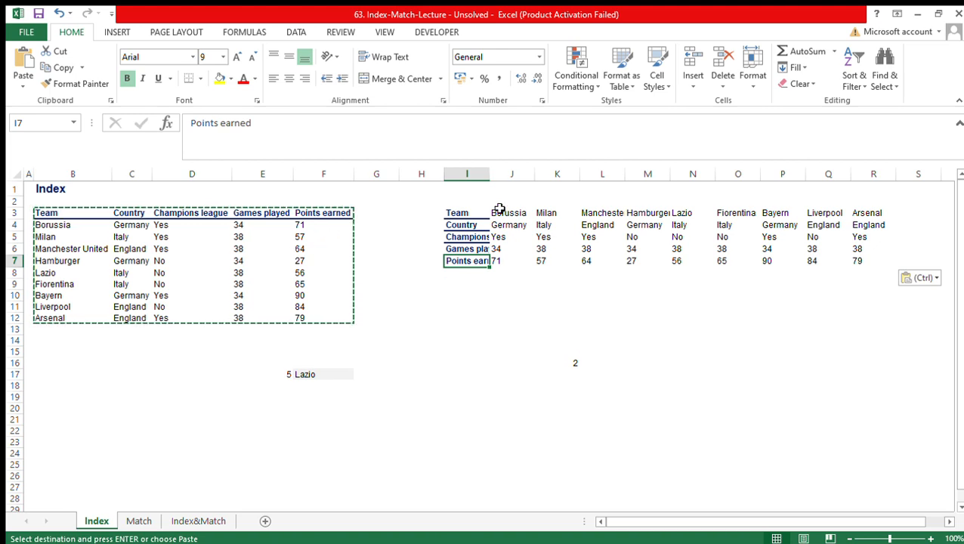
{"action": "left_click", "coordinate": [593, 365]}
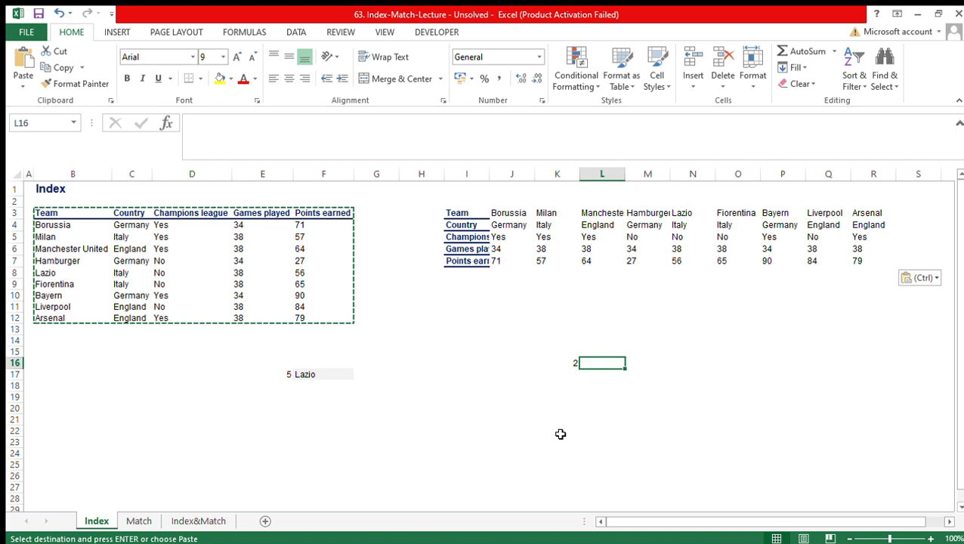
{"action": "type", "text": "=index"}
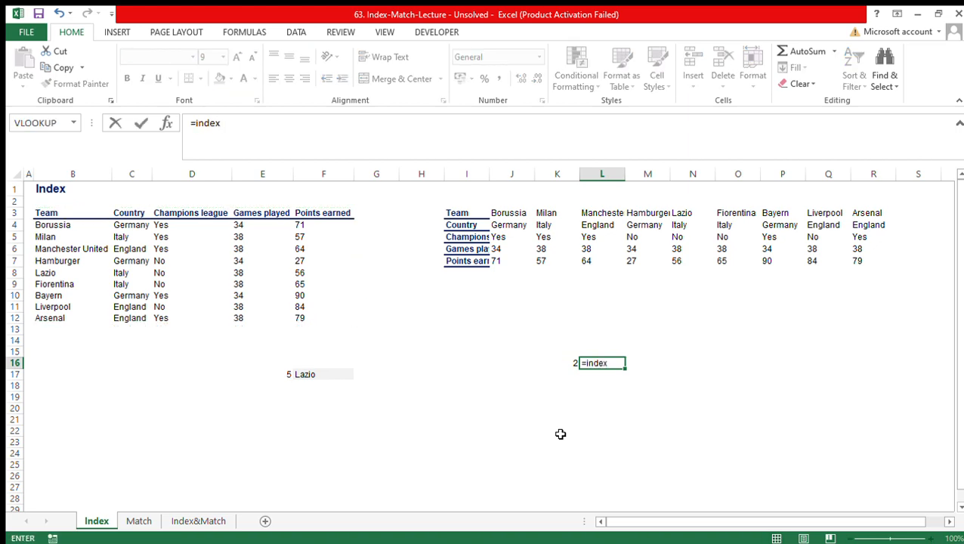
{"action": "key", "text": "Tab"}
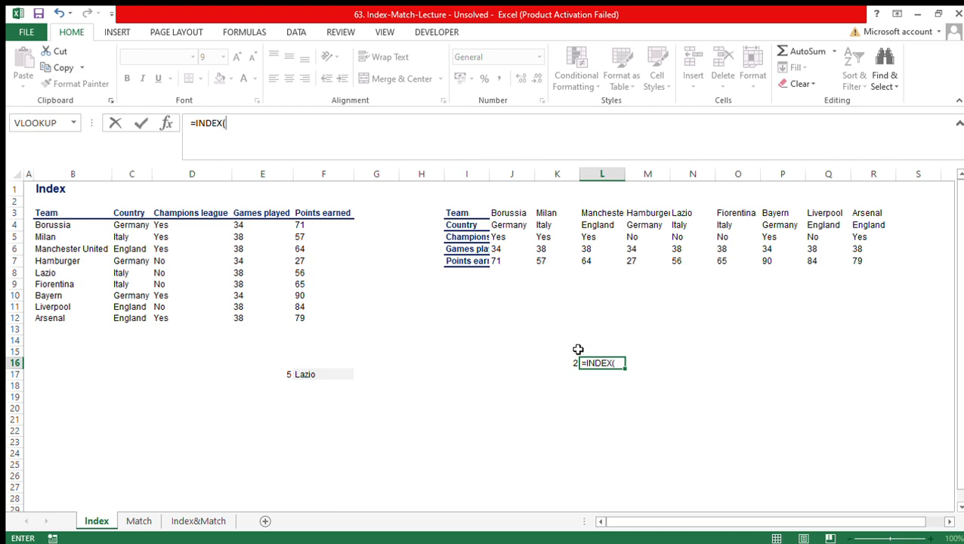
{"action": "left_click_drag", "start_coordinate": [559, 352], "coordinate": [511, 214]}
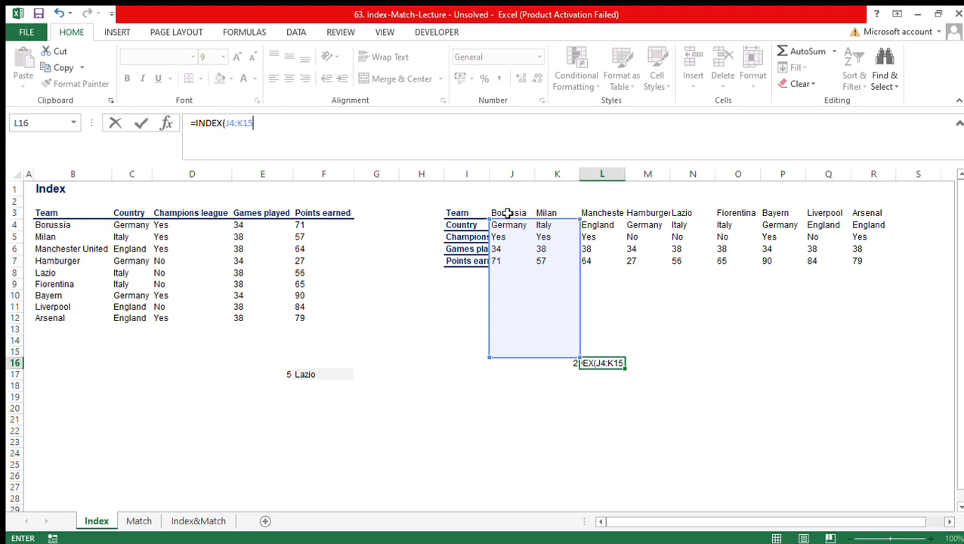
{"action": "left_click", "coordinate": [508, 214]}
{"action": "key", "text": "Escape"}
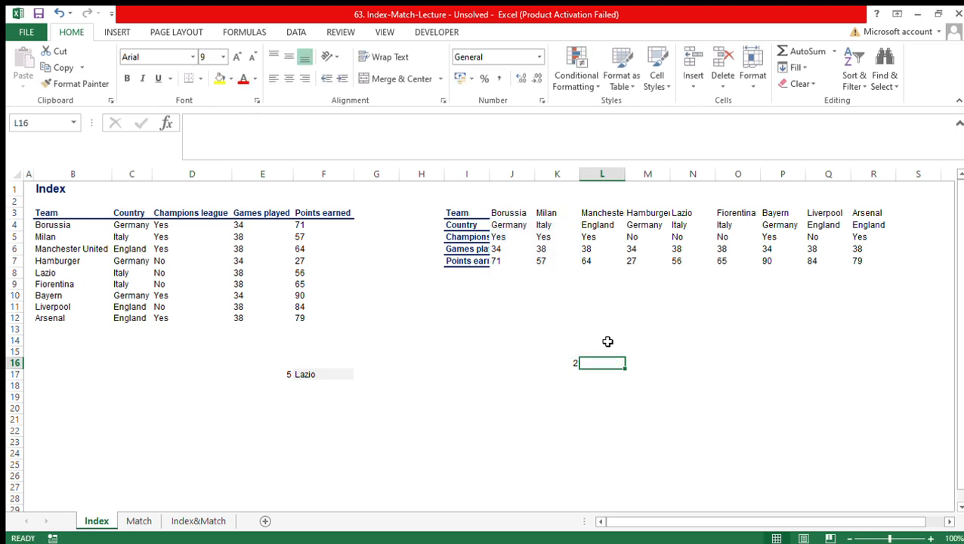
- Start an INDEX formula in L16 with the horizontal team names $J$3:$R$3 as the absolute array
{"action": "type", "text": "=index"}
{"action": "key", "text": "Tab"}
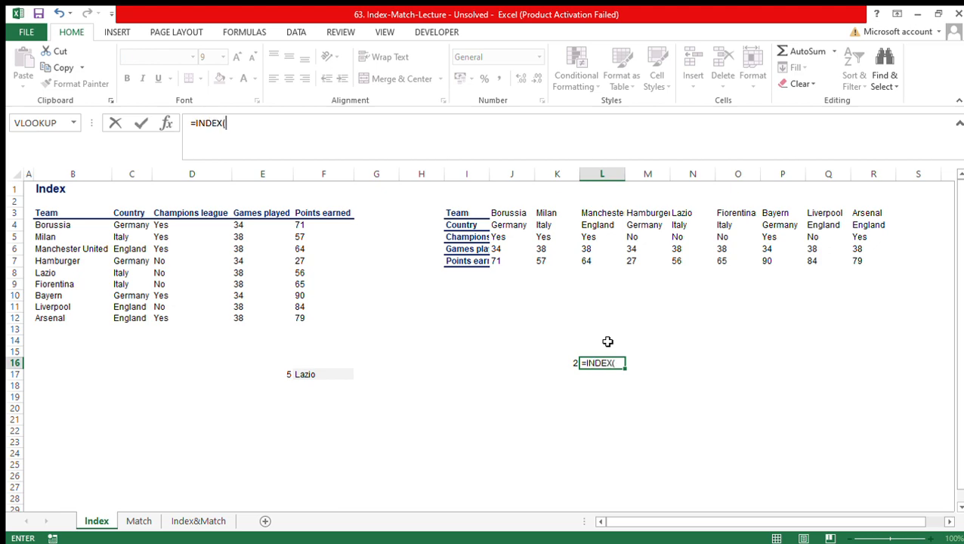
{"action": "left_click", "coordinate": [513, 215]}
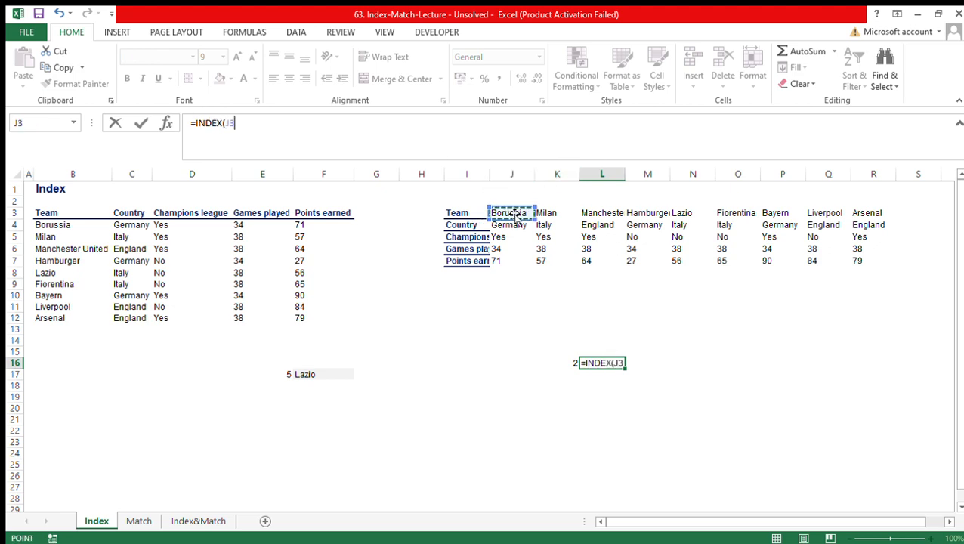
{"action": "key", "text": "ctrl+shift+Right"}
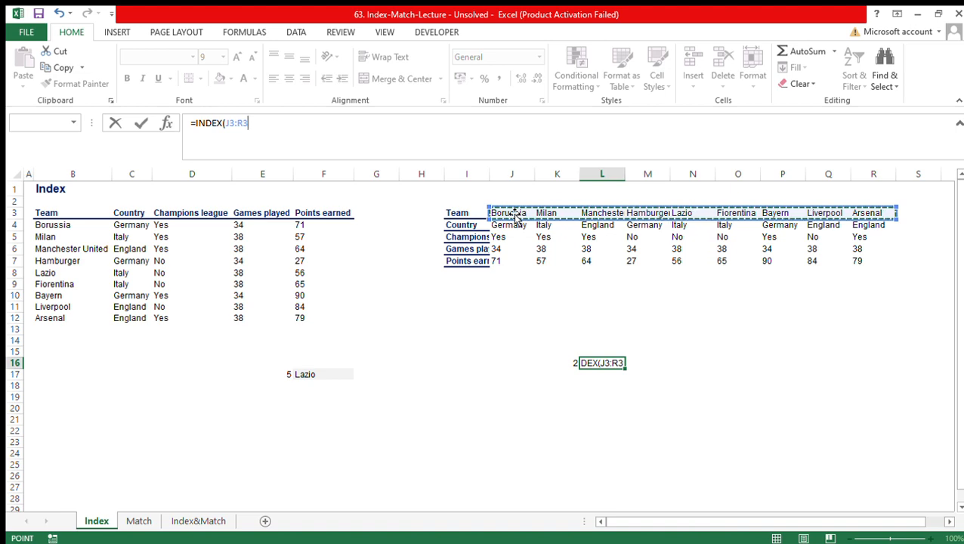
{"action": "key", "text": "F4"}
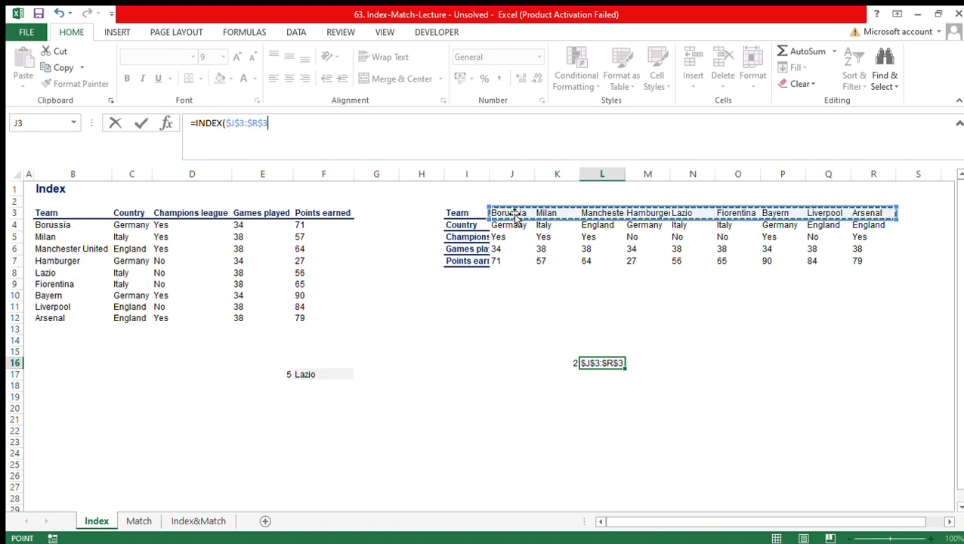
{"action": "type", "text": ","}
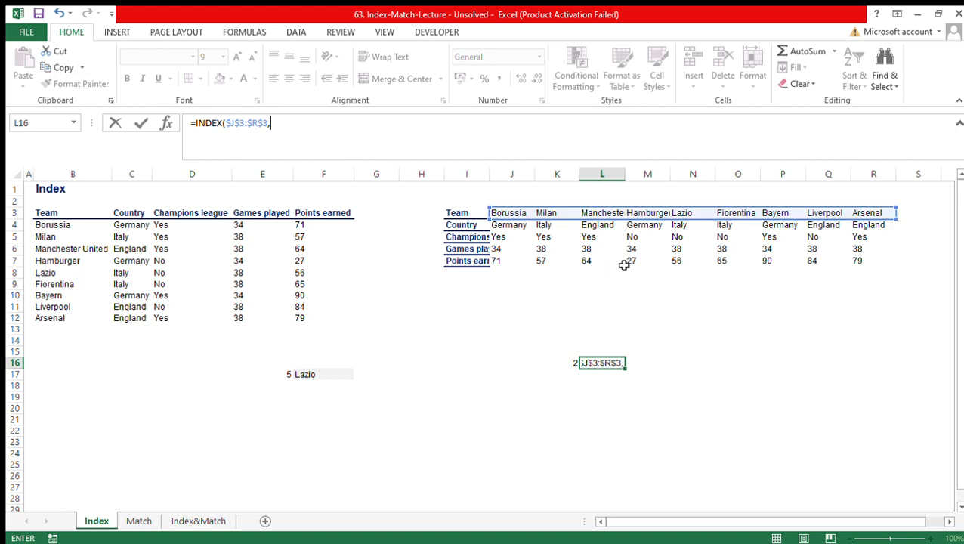
- Try $K$16 as the row number argument of the INDEX formula and remove it again
{"action": "key", "text": "Left"}
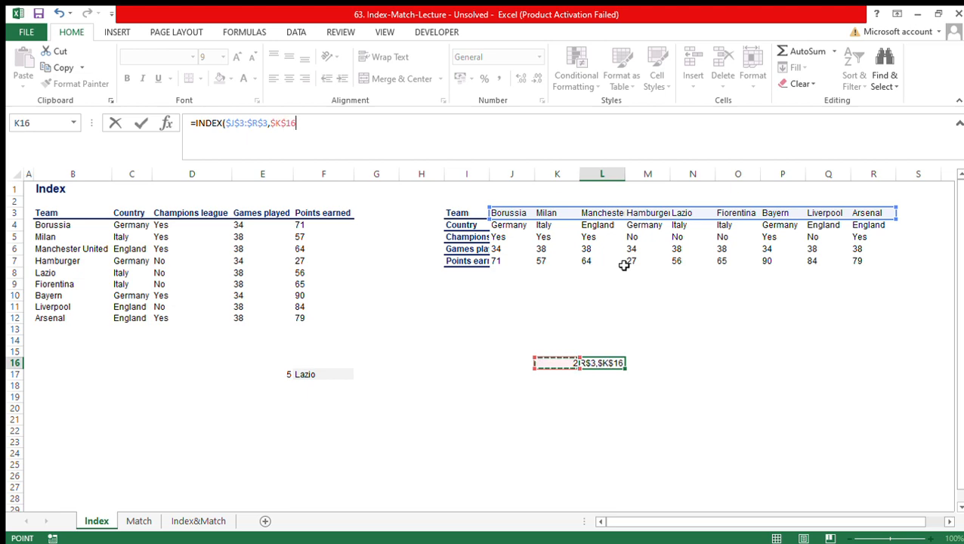
{"action": "key", "text": "F4"}
{"action": "key", "text": "BackSpace"}
{"action": "key", "text": "BackSpace"}
{"action": "key", "text": "BackSpace"}
{"action": "key", "text": "BackSpace"}
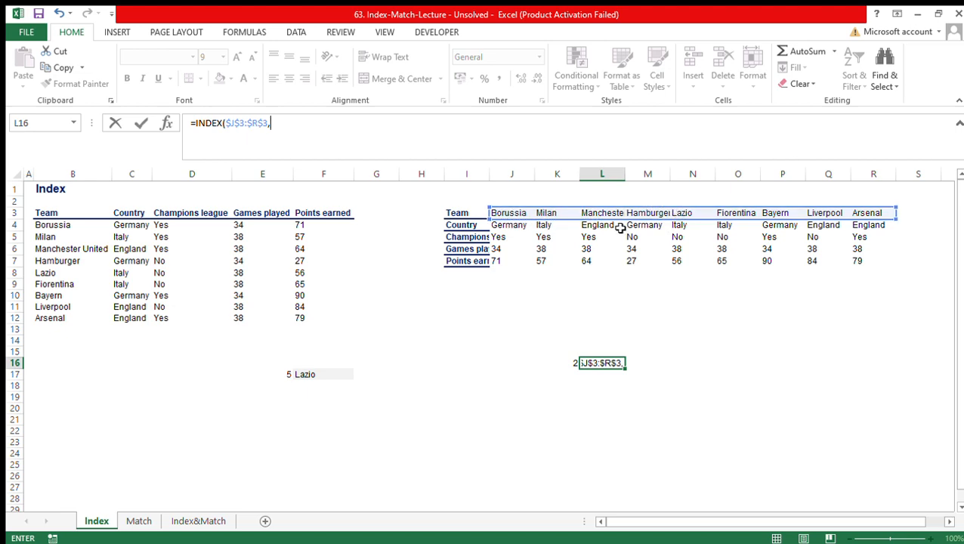
- Leave the row number empty, use $K$16 as the column number, and complete the formula =INDEX($J$3:$R$3,,$K$16)
{"action": "type", "text": ","}
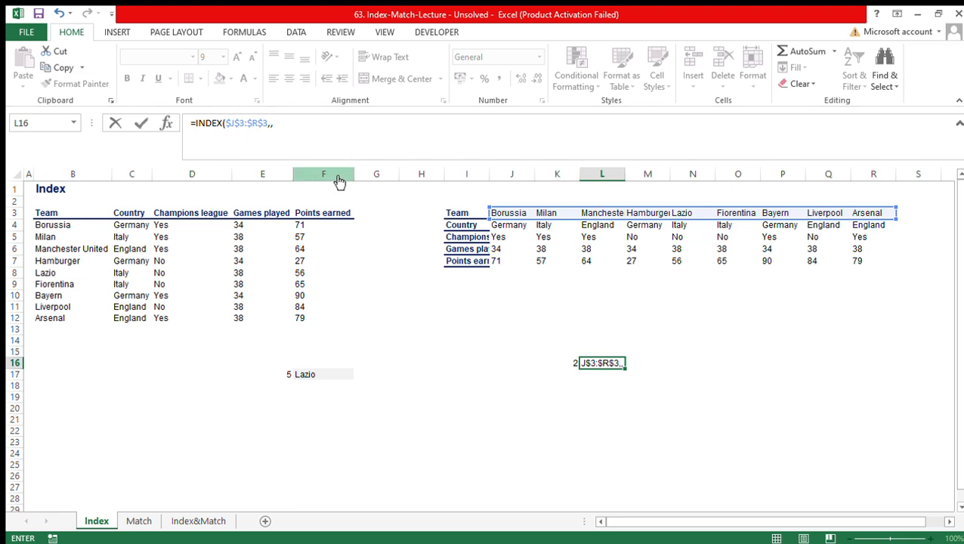
{"action": "key", "text": "Left"}
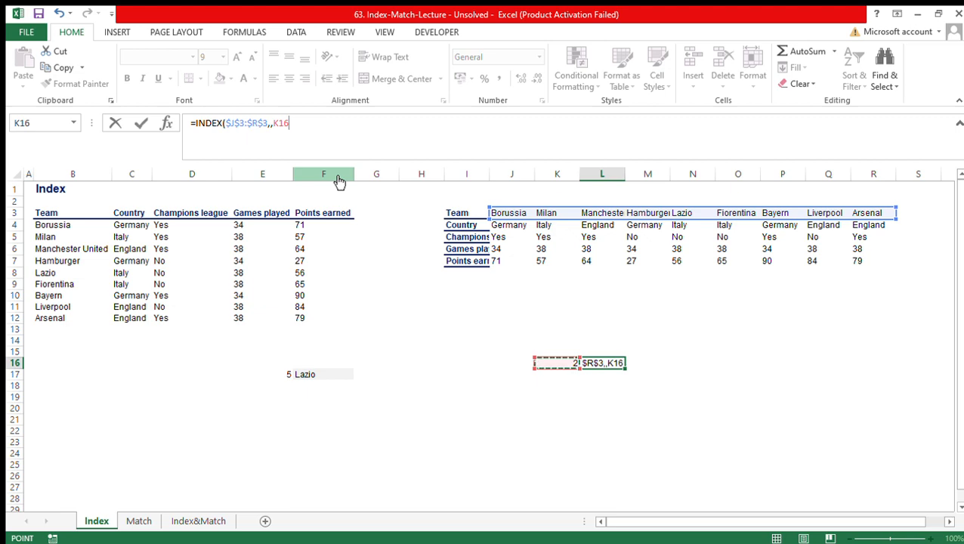
{"action": "key", "text": "F4"}
{"action": "type", "text": ")"}
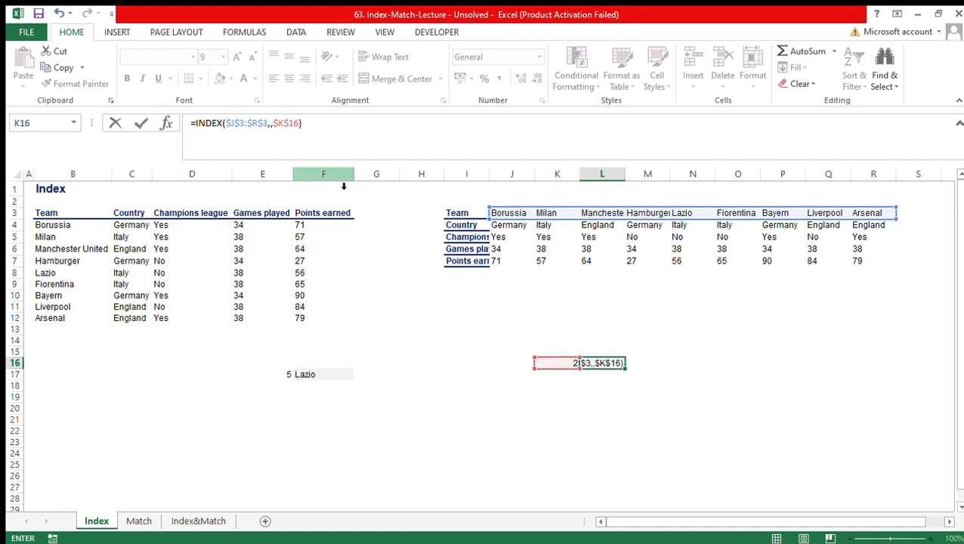
{"action": "key", "text": "Return"}
- Test the horizontal INDEX formula by entering column numbers 3, 4, 5, 6 and 7 in K16
{"action": "key", "text": "Left"}
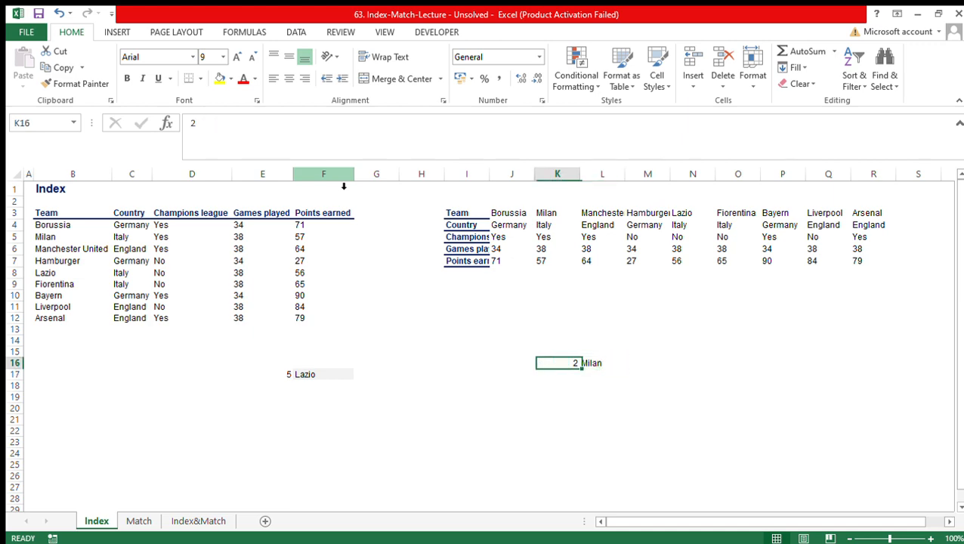
{"action": "type", "text": "3"}
{"action": "key", "text": "Return"}
{"action": "key", "text": "Up"}
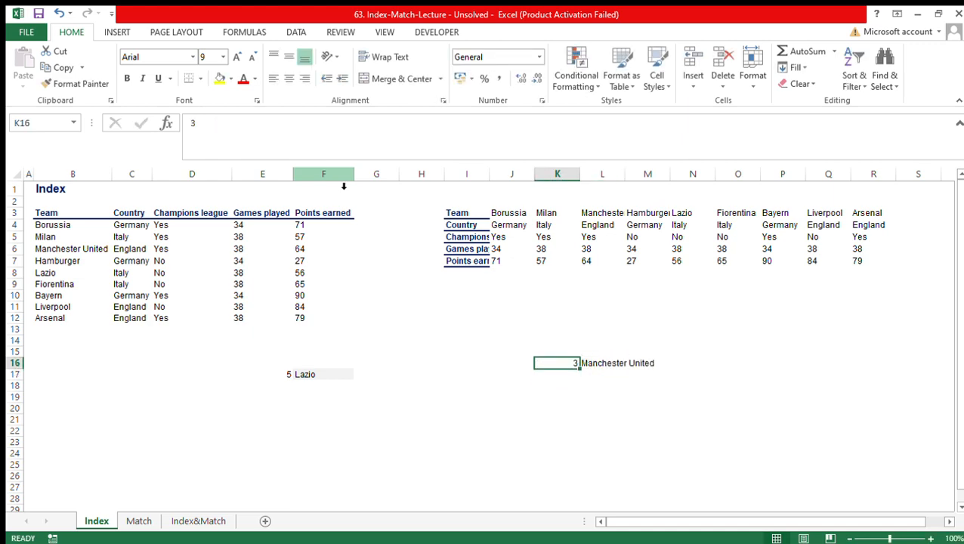
{"action": "type", "text": "4"}
{"action": "key", "text": "Return"}
{"action": "key", "text": "Up"}
{"action": "type", "text": "5"}
{"action": "key", "text": "Return"}
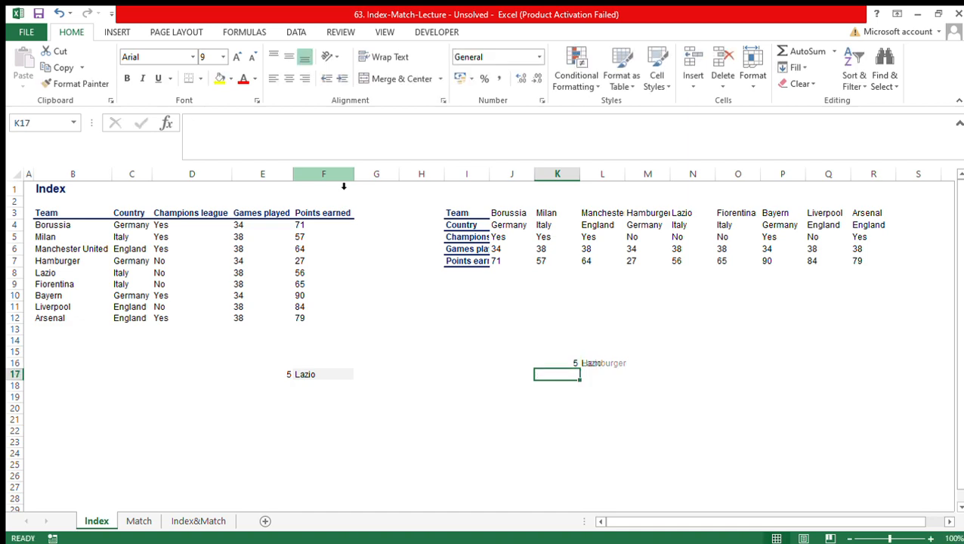
{"action": "key", "text": "Up"}
{"action": "type", "text": "6"}
{"action": "key", "text": "Return"}
{"action": "key", "text": "Up"}
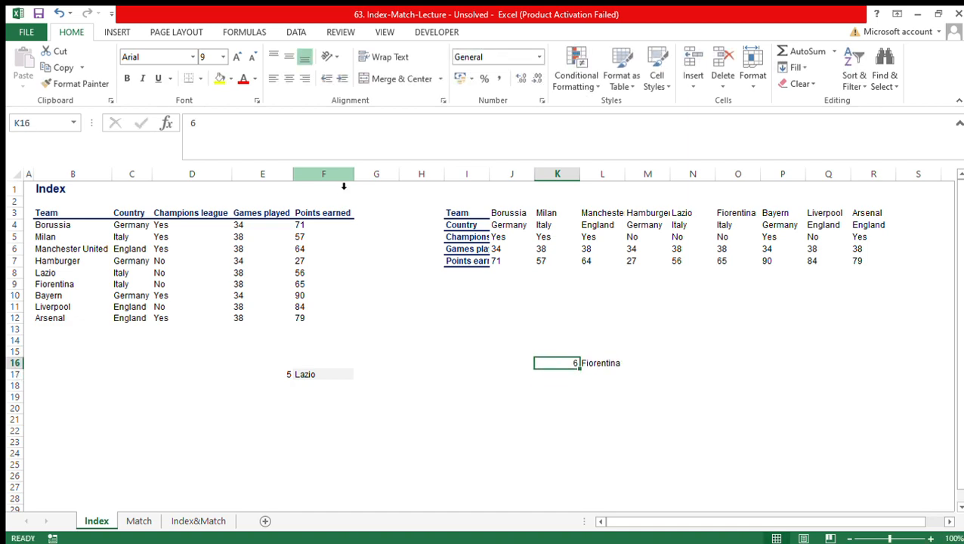
{"action": "type", "text": "7"}
{"action": "key", "text": "Return"}
{"action": "key", "text": "Up"}
- Set the column number in K16 to 5 and clear the stray 5 from J16
{"action": "key", "text": "Left"}
{"action": "type", "text": "5"}
{"action": "key", "text": "Right"}
{"action": "type", "text": "5"}
{"action": "key", "text": "Return"}
{"action": "key", "text": "Up"}
{"action": "key", "text": "Left"}
{"action": "key", "text": "Delete"}
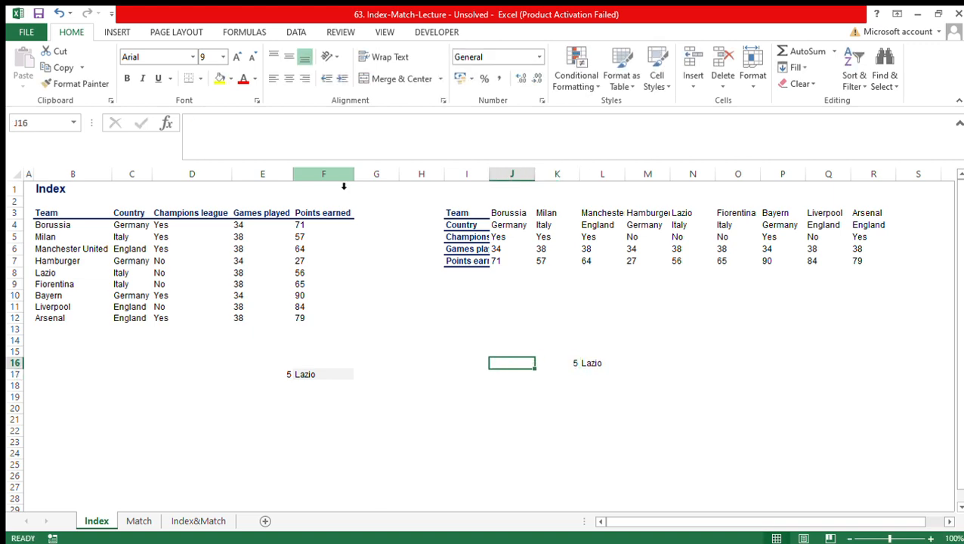
- Test the INDEX formula with column numbers 6 and 7, and leave K16 set to 9
{"action": "key", "text": "Right"}
{"action": "type", "text": "6"}
{"action": "key", "text": "Return"}
{"action": "key", "text": "Up"}
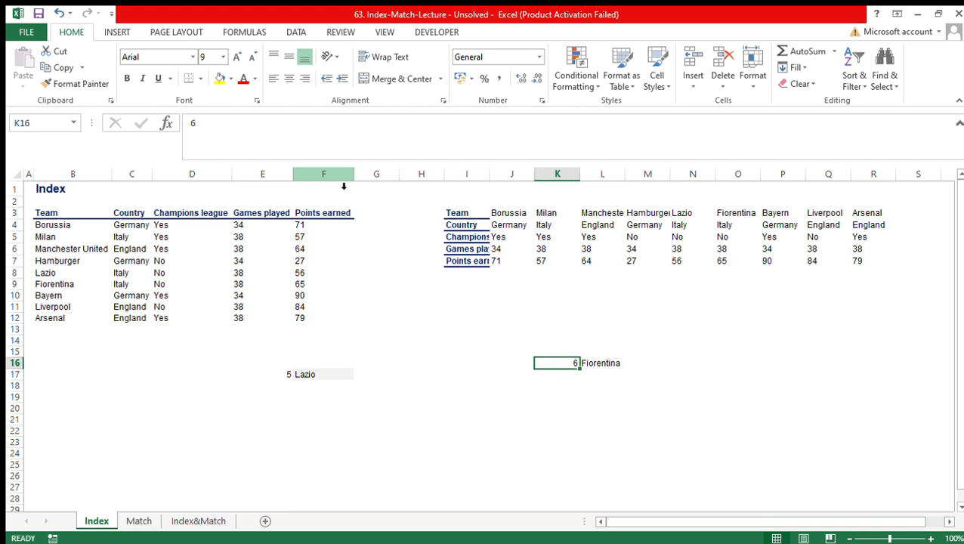
{"action": "type", "text": "7"}
{"action": "key", "text": "Return"}
{"action": "key", "text": "Up"}
{"action": "type", "text": "9"}
{"action": "key", "text": "Return"}
{"action": "key", "text": "Up"}
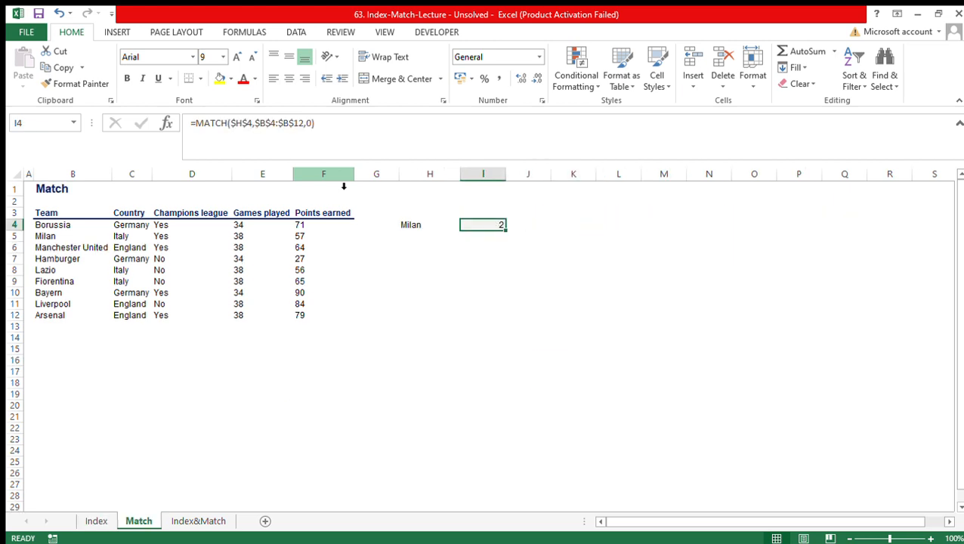
- Clear the existing MATCH formula from I4 on the Match sheet and review the lookup value in H4
{"action": "key", "text": "Delete"}
{"action": "key", "text": "Left"}
{"action": "key", "text": "Right"}
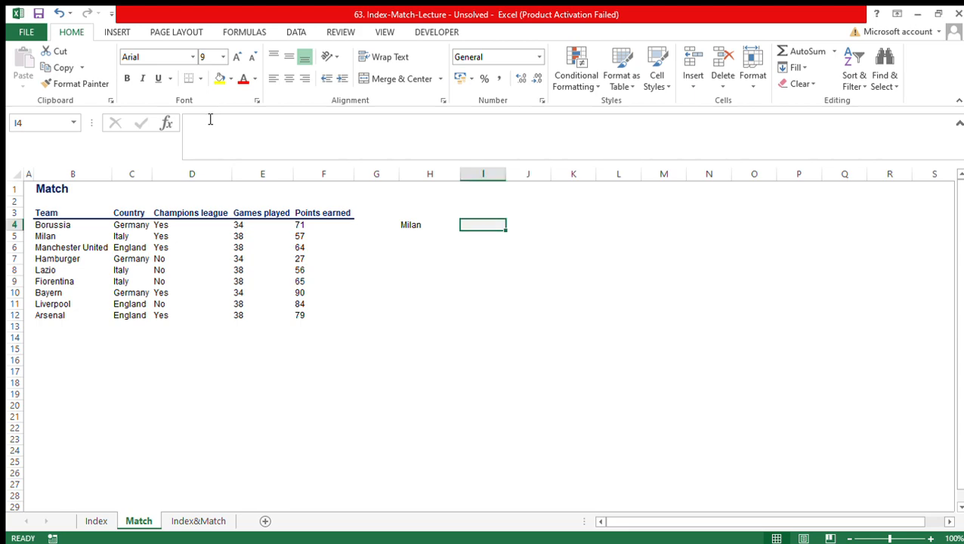
{"action": "key", "text": "Left"}
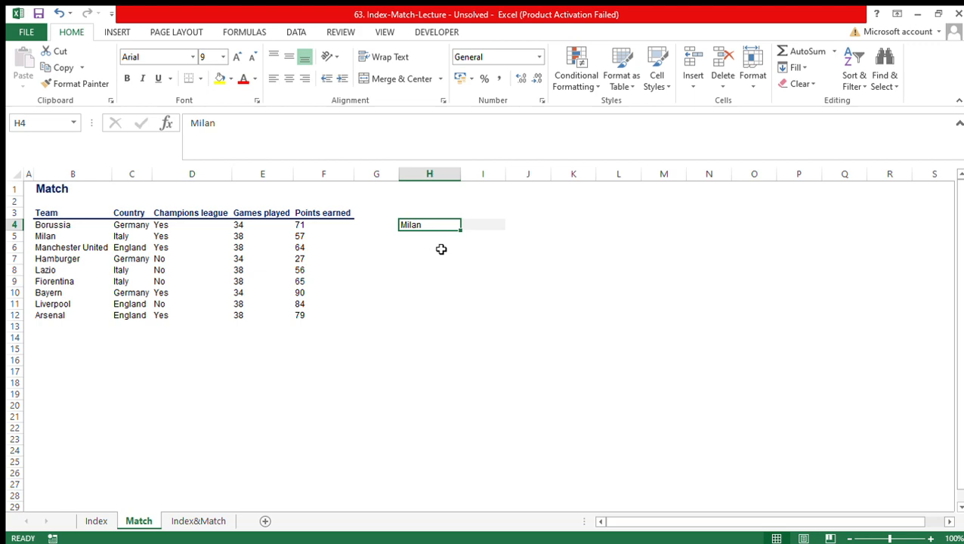
{"action": "key", "text": "Right"}
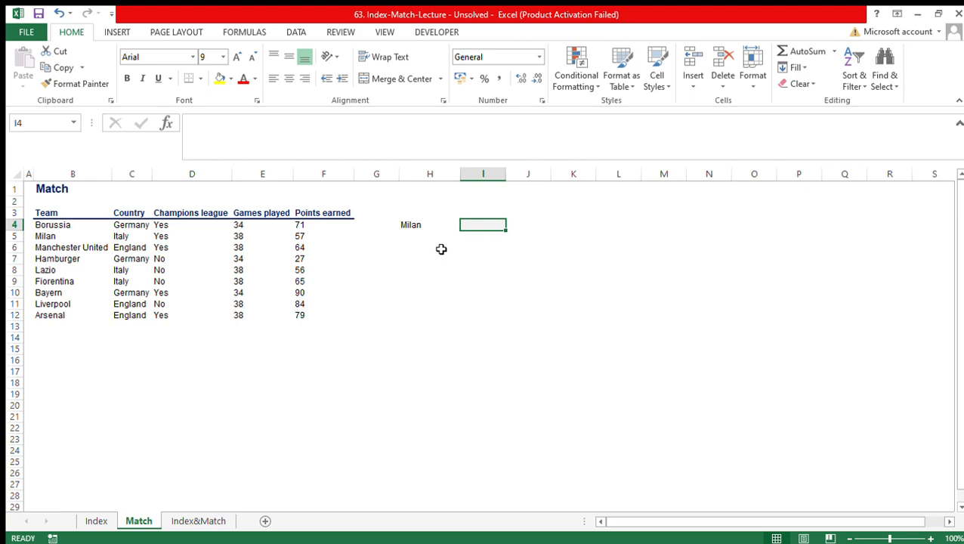
{"action": "type", "text": "="}
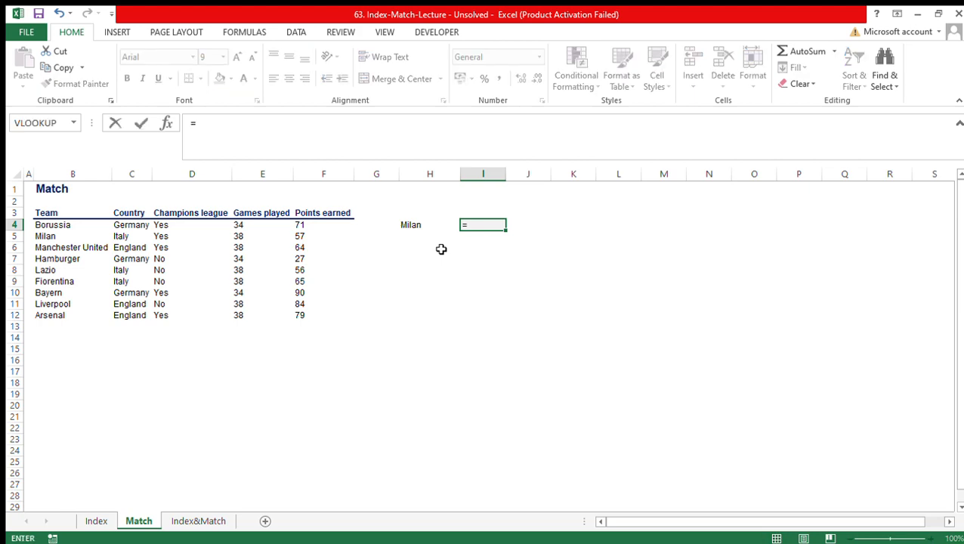
{"action": "type", "text": "match"}
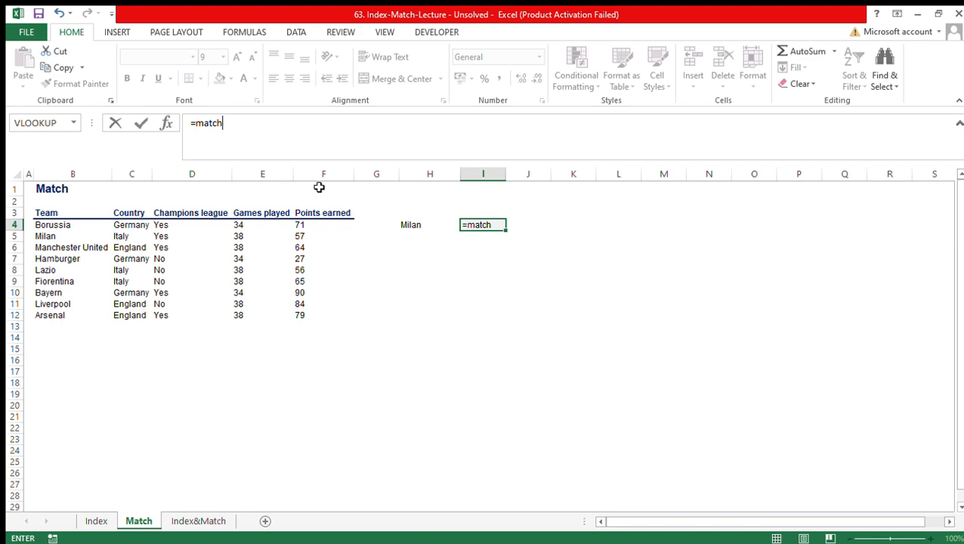
{"action": "key", "text": "Tab"}
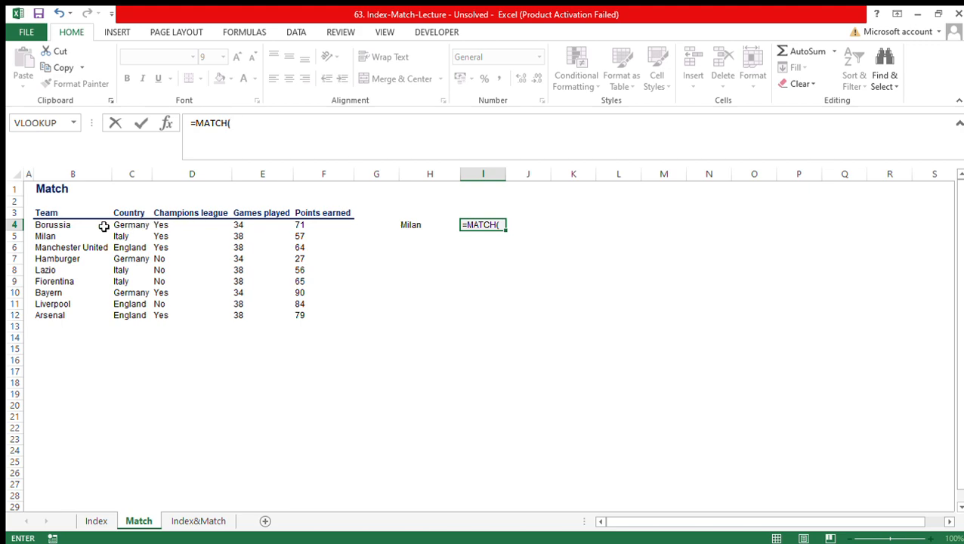
{"action": "left_click", "coordinate": [78, 226]}
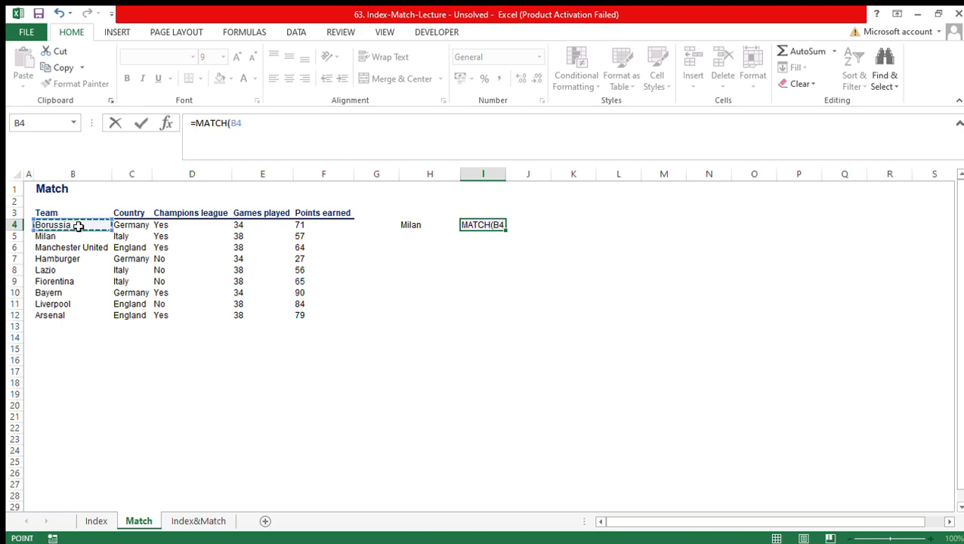
{"action": "key", "text": "ctrl+shift+Down"}
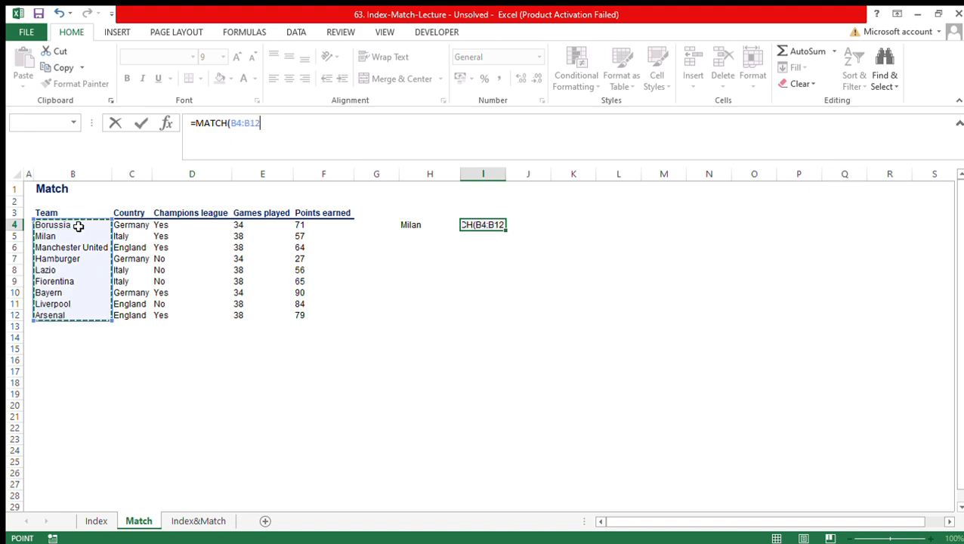
{"action": "key", "text": "F4"}
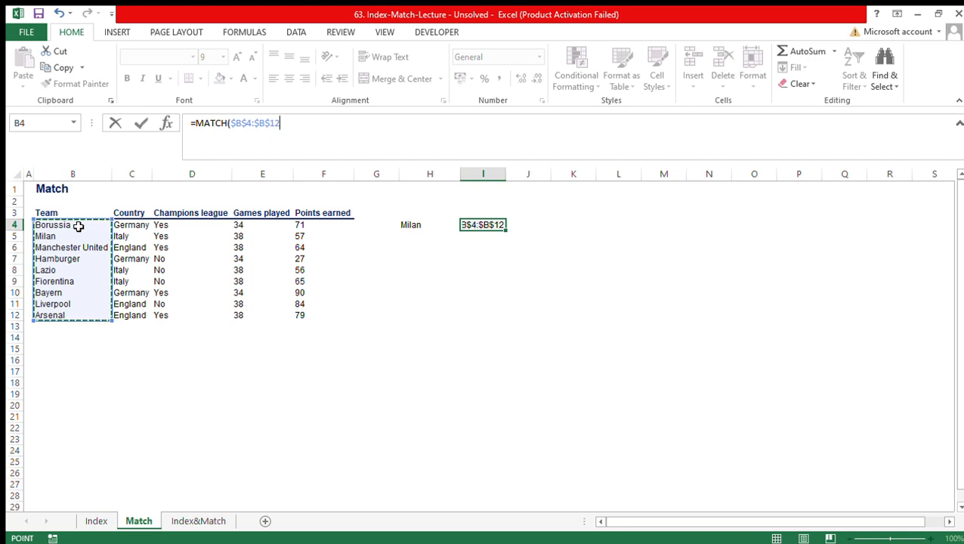
{"action": "type", "text": ","}
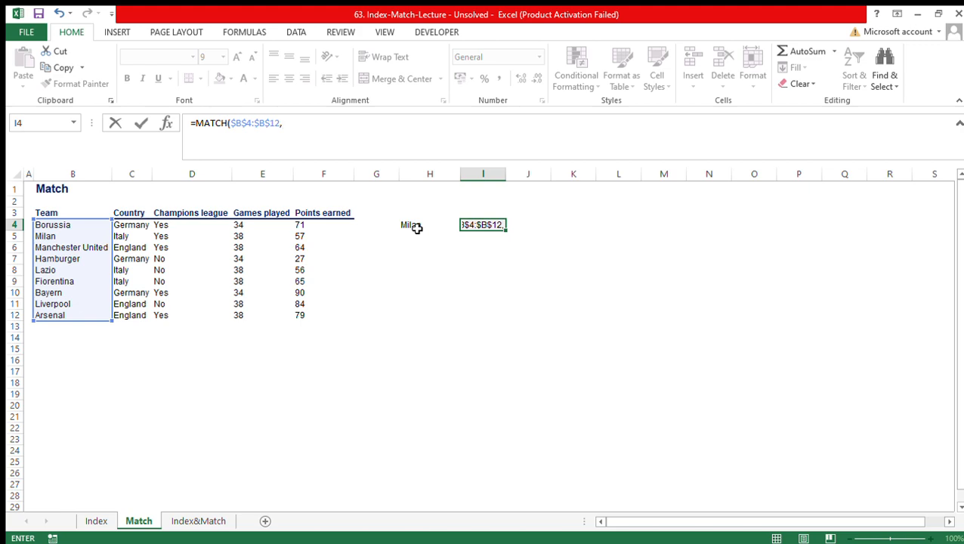
{"action": "key", "text": "Escape"}
- Enter the formula =MATCH($H$4,$B$4:$B$12,0) in I4 to find the position of the team in H4
{"action": "type", "text": "=match"}
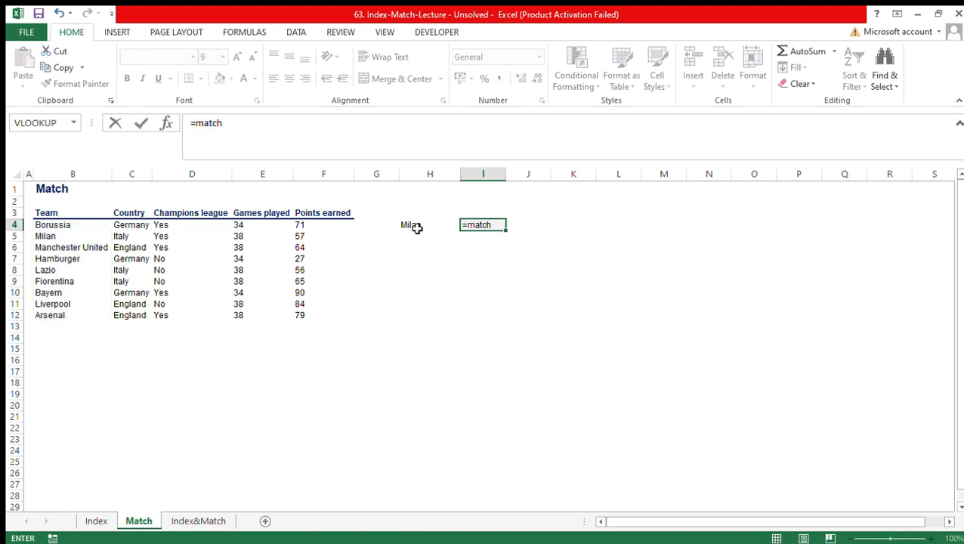
{"action": "key", "text": "Tab"}
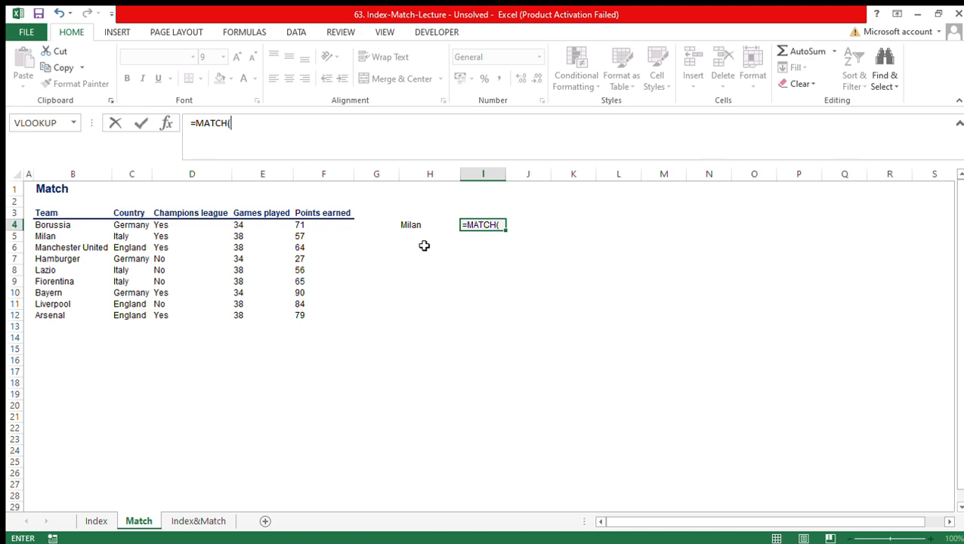
{"action": "left_click", "coordinate": [409, 226]}
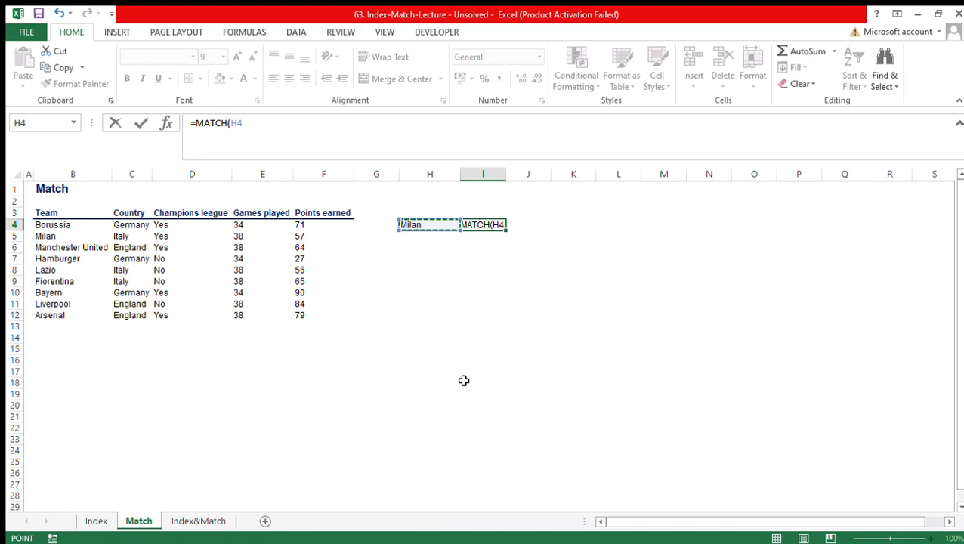
{"action": "key", "text": "F4"}
{"action": "type", "text": ","}
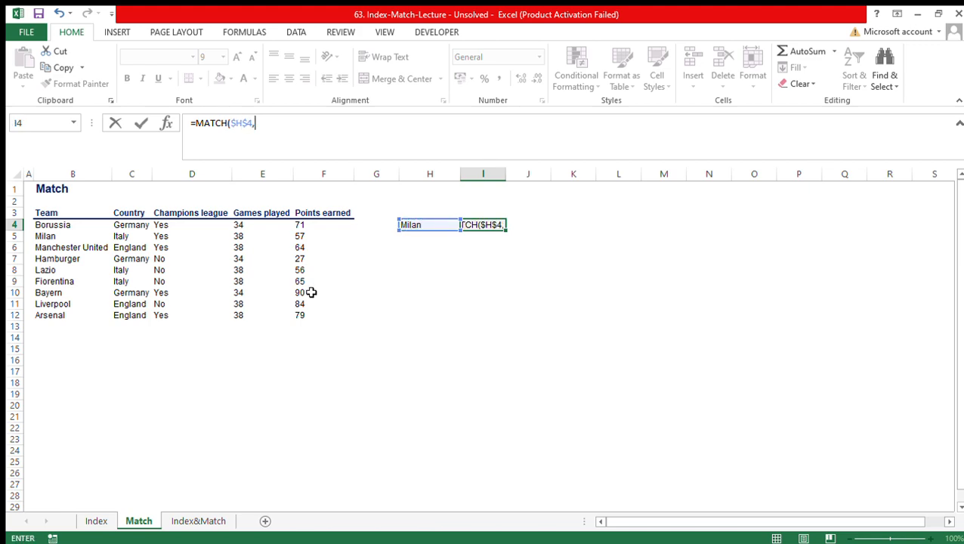
{"action": "left_click", "coordinate": [62, 225]}
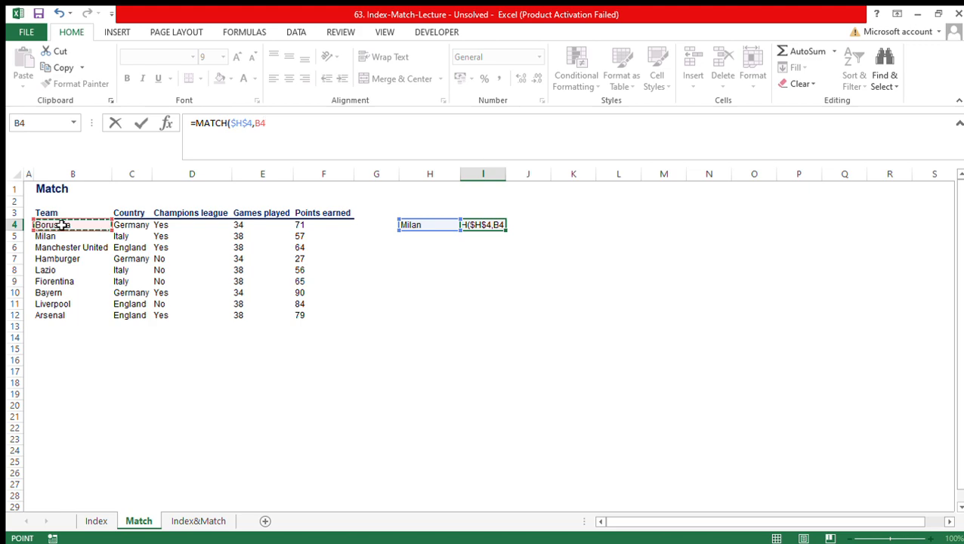
{"action": "key", "text": "ctrl+shift+Down"}
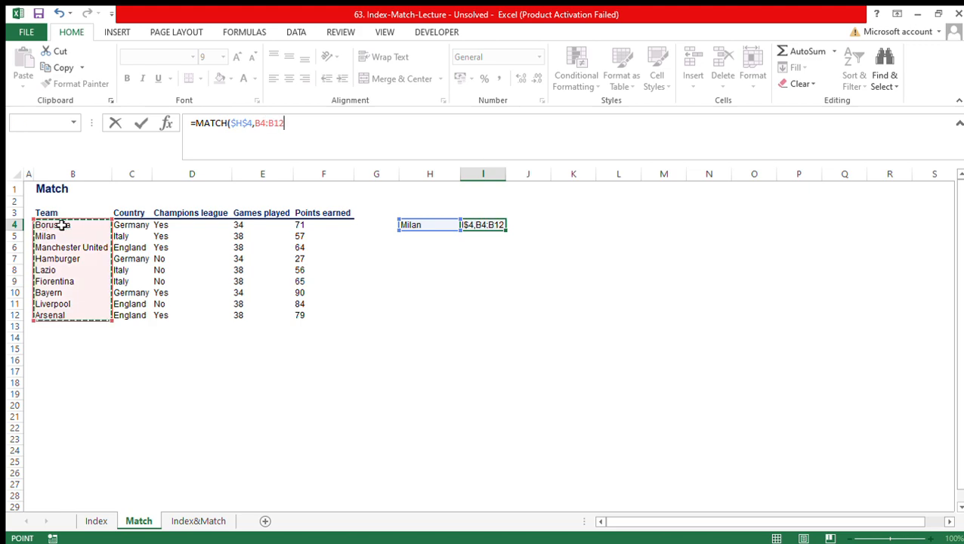
{"action": "key", "text": "F4"}
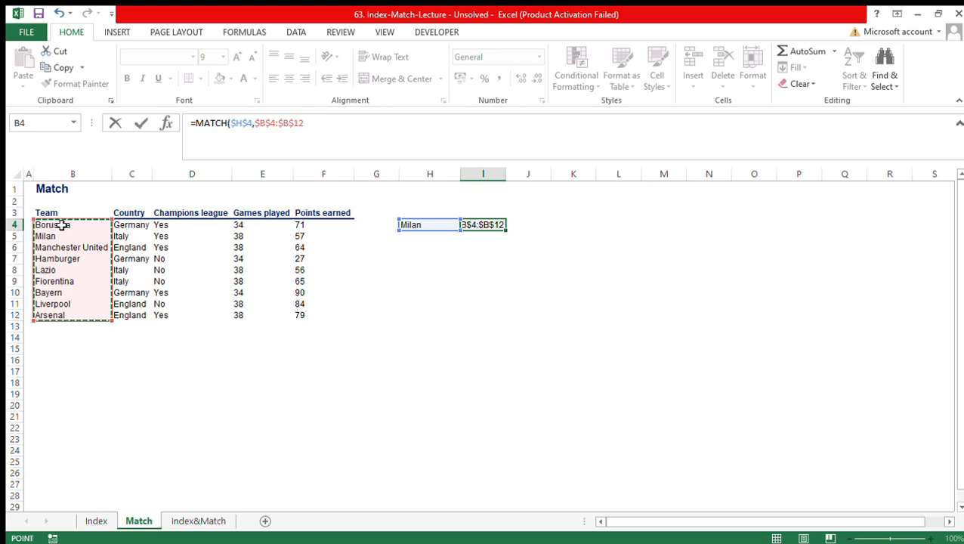
{"action": "type", "text": ","}
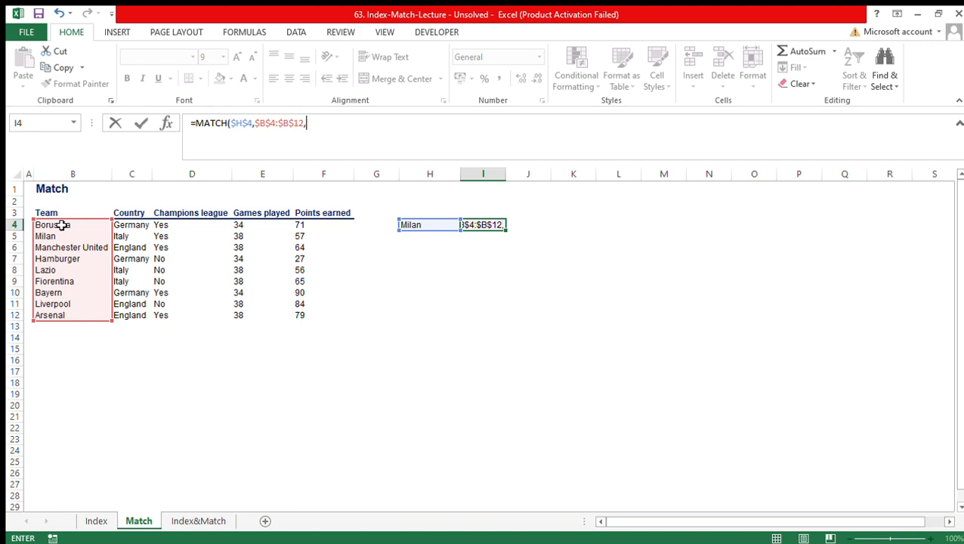
{"action": "type", "text": "0)"}
{"action": "key", "text": "ctrl+Return"}
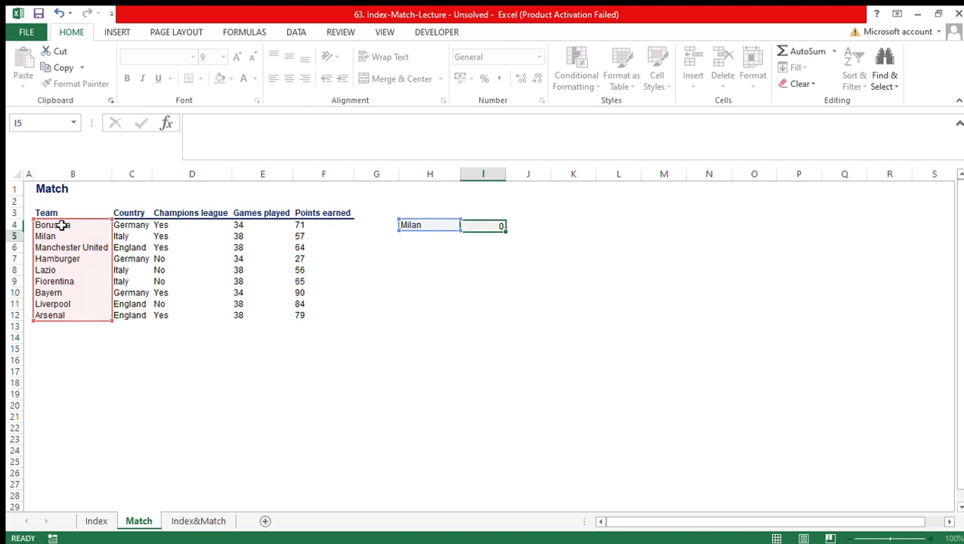
- Copy Manchester United from the team list into lookup cell H4 and autofit column H to its contents
{"action": "key", "text": "Left"}
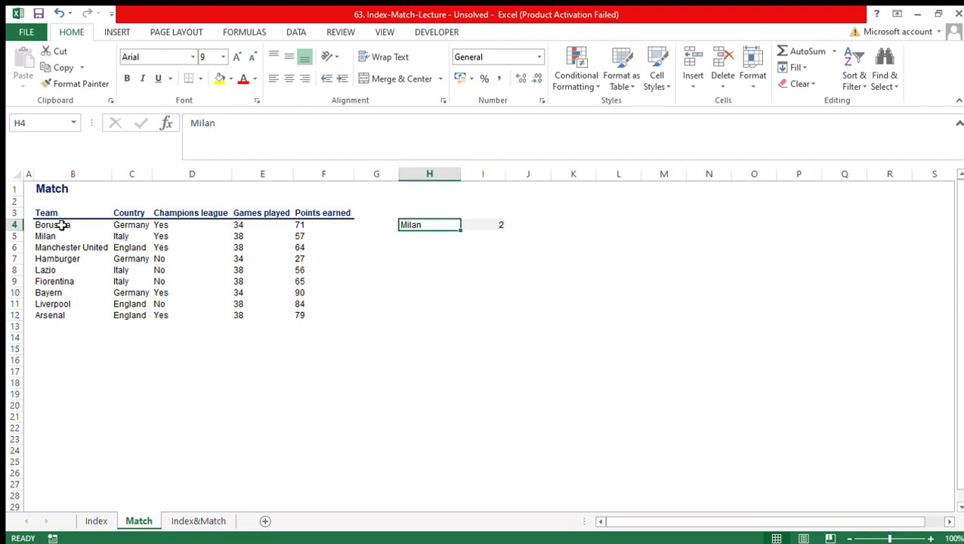
{"action": "left_click", "coordinate": [69, 248]}
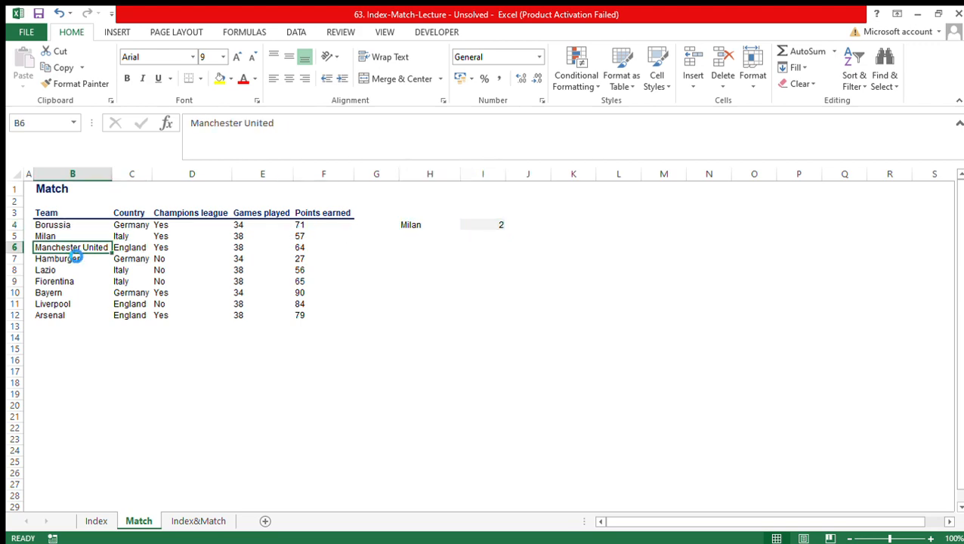
{"action": "key", "text": "ctrl+c"}
{"action": "left_click", "coordinate": [399, 226]}
{"action": "key", "text": "ctrl+v"}
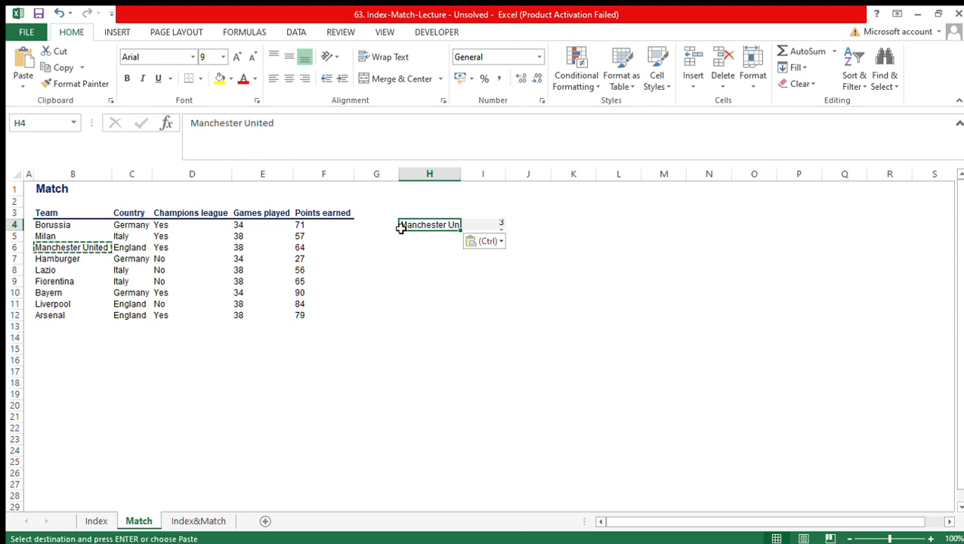
{"action": "left_click", "coordinate": [459, 182]}
{"action": "double_click", "coordinate": [459, 174]}
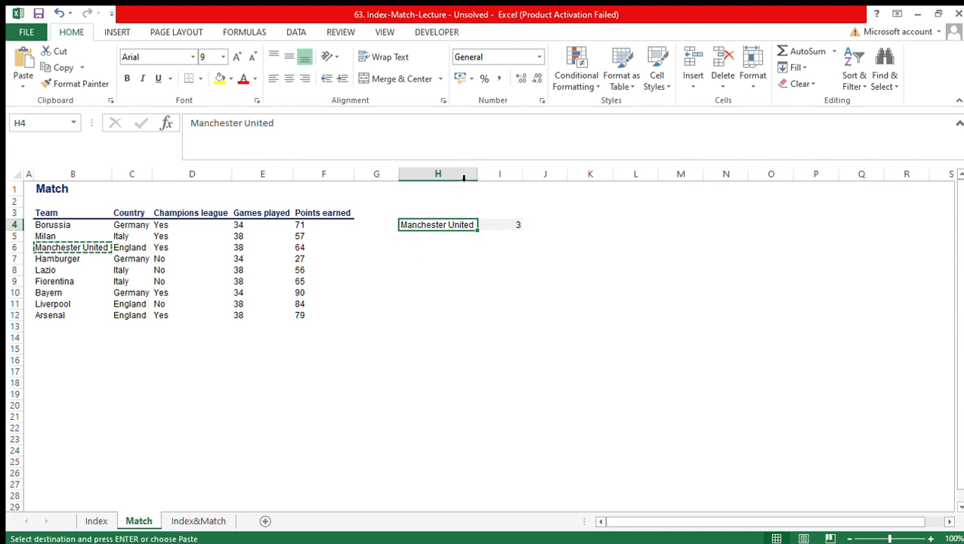
- Replace the lookup team in H4 with Lazio copied from the team list, and switch to the Index&Match sheet
{"action": "left_click", "coordinate": [59, 271]}
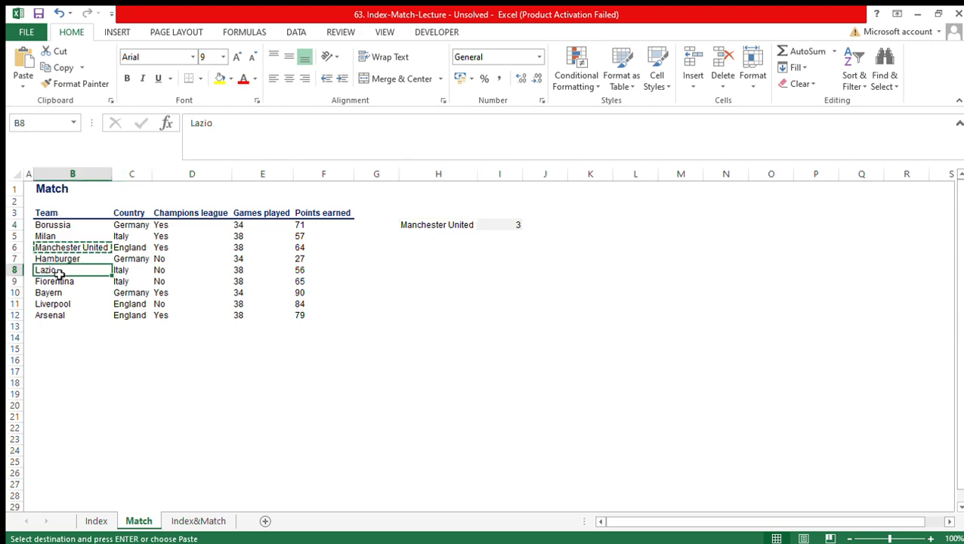
{"action": "key", "text": "ctrl+c"}
{"action": "left_click", "coordinate": [431, 224]}
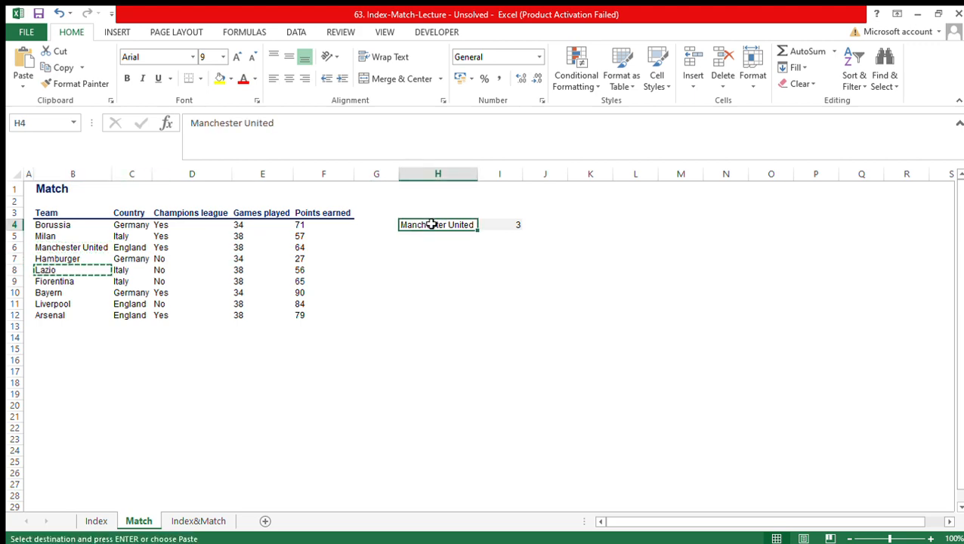
{"action": "key", "text": "ctrl+v"}
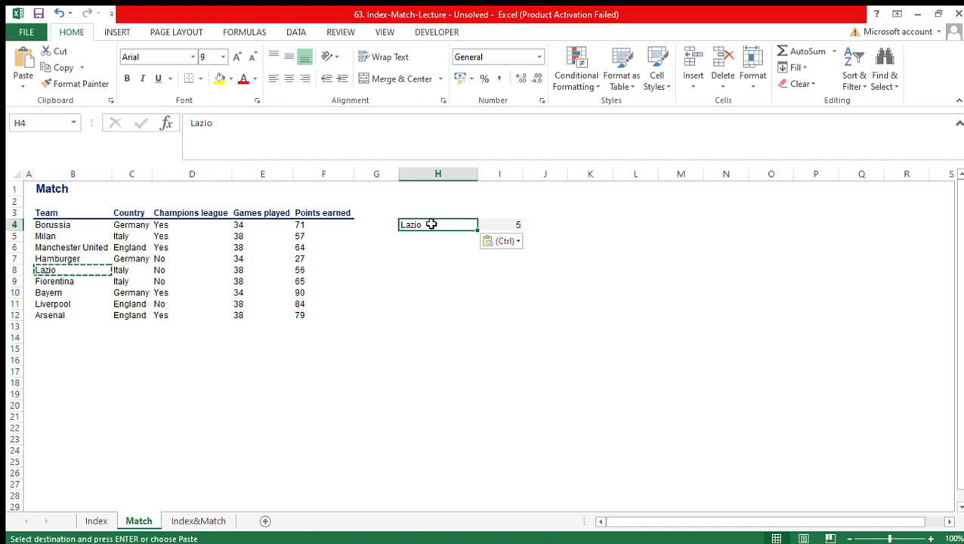
{"action": "key", "text": "ctrl+Page_Down"}
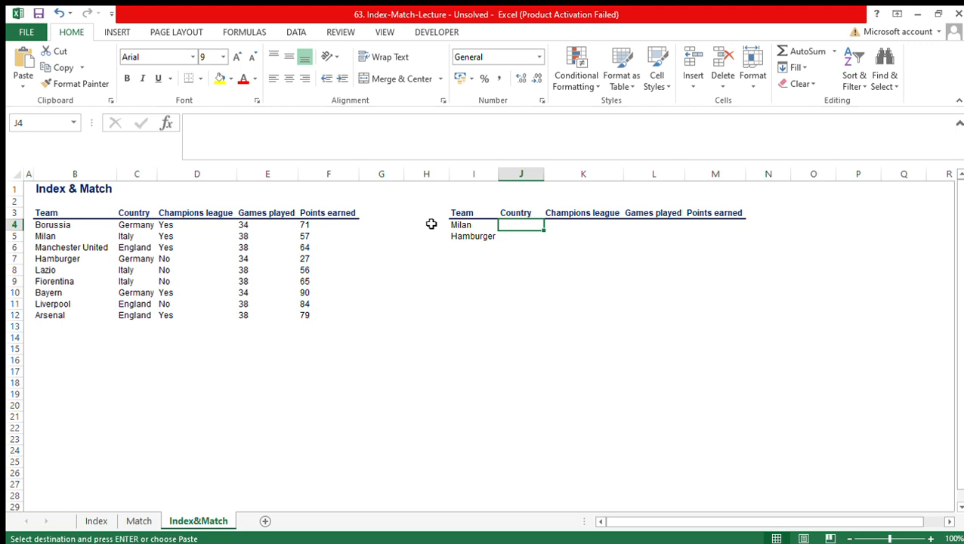
{"action": "type", "text": "="}
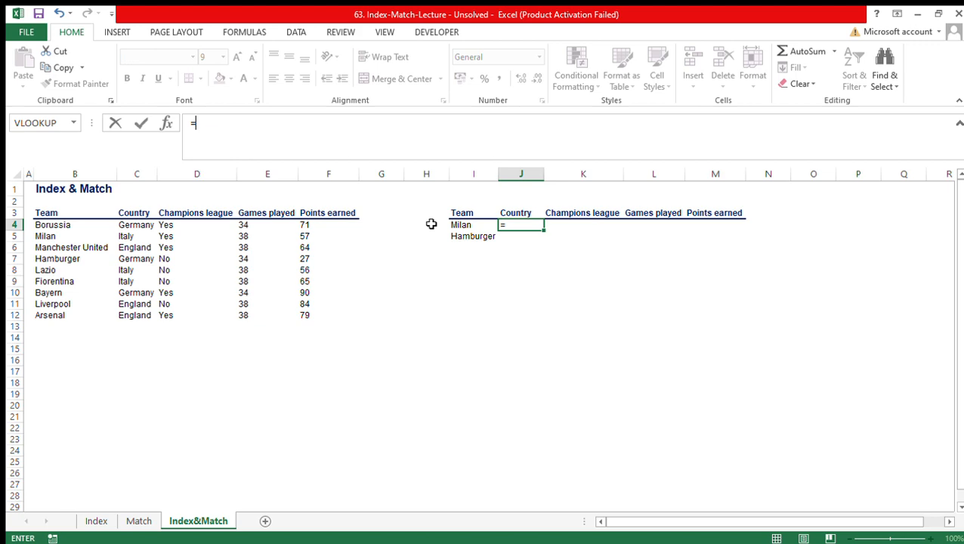
{"action": "key", "text": "Left"}
{"action": "key", "text": "Escape"}
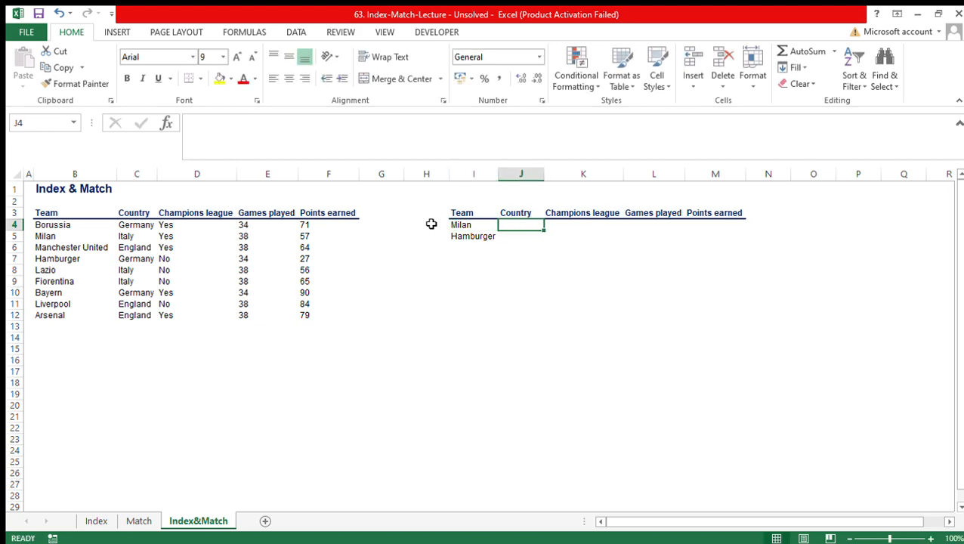
- Examine the Champions league, Games played and Points earned columns of the empty lookup table and its Milan row
{"action": "key", "text": "Right"}
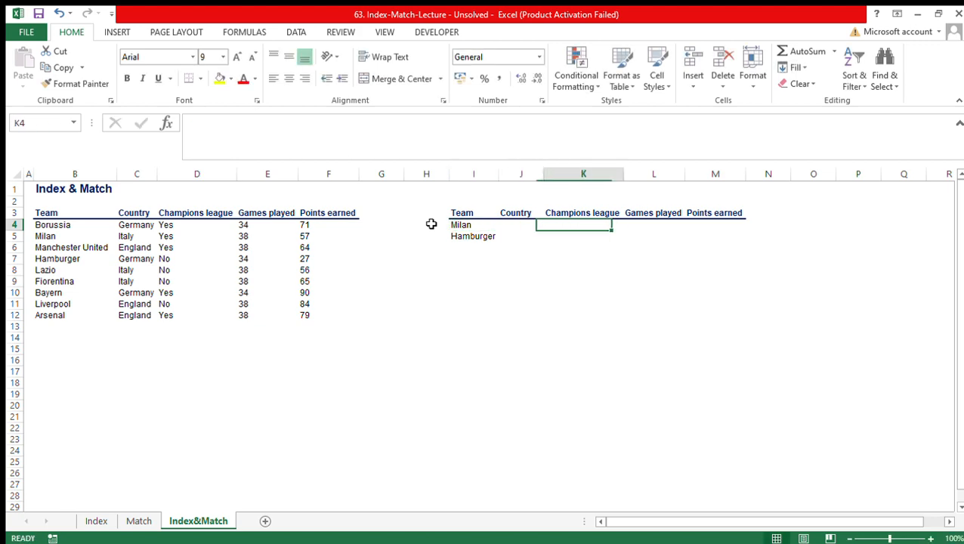
{"action": "key", "text": "ctrl+space"}
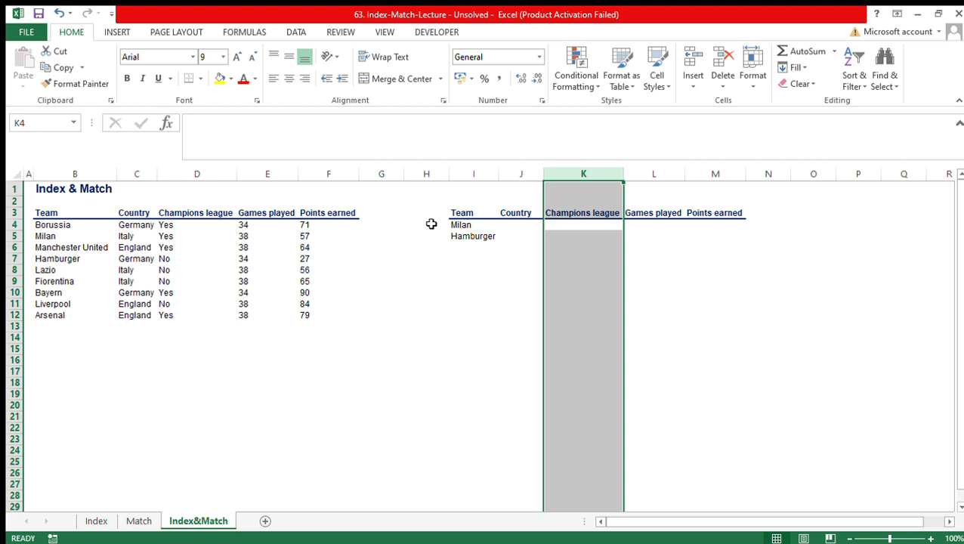
{"action": "key", "text": "Right"}
{"action": "key", "text": "ctrl+space"}
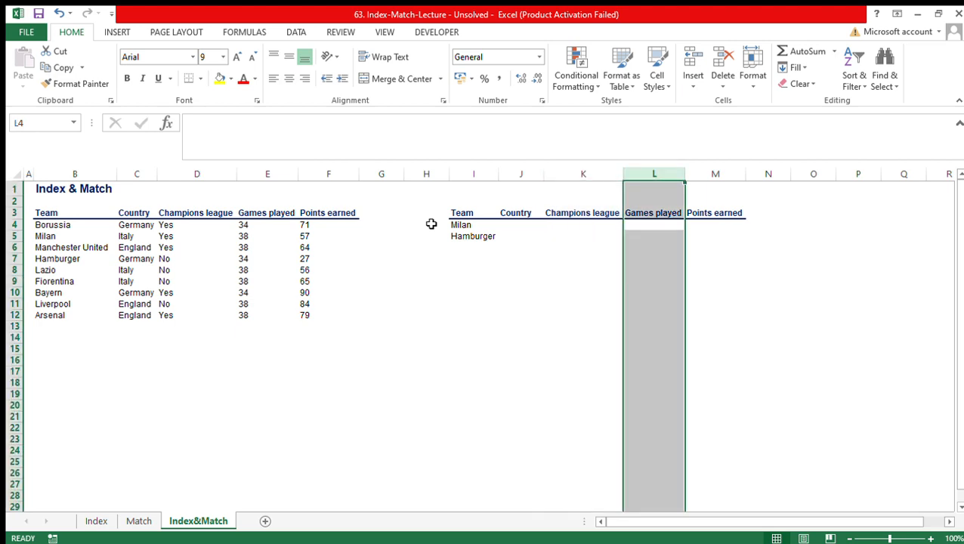
{"action": "key", "text": "Right"}
{"action": "key", "text": "ctrl+space"}
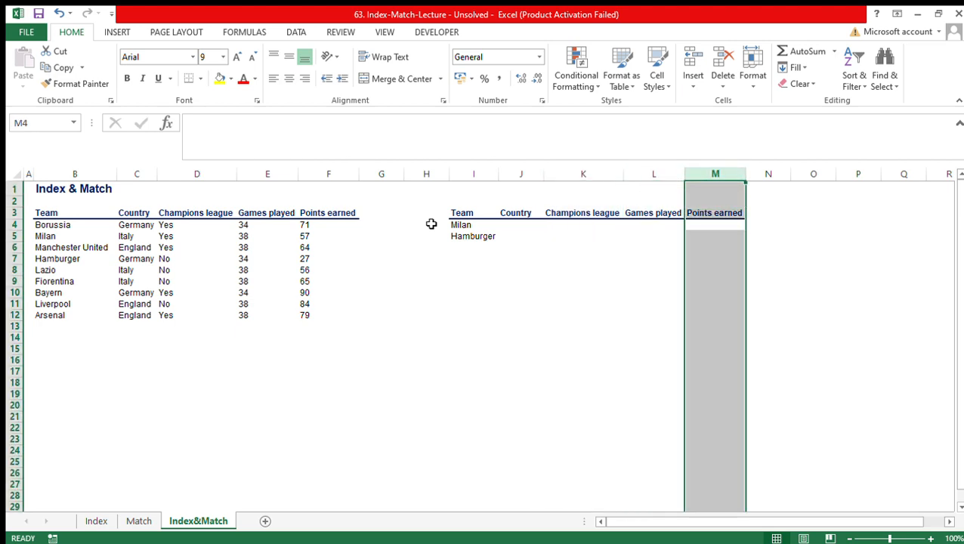
{"action": "key", "text": "Left"}
{"action": "key", "text": "Left"}
{"action": "key", "text": "Left"}
{"action": "key", "text": "Left"}
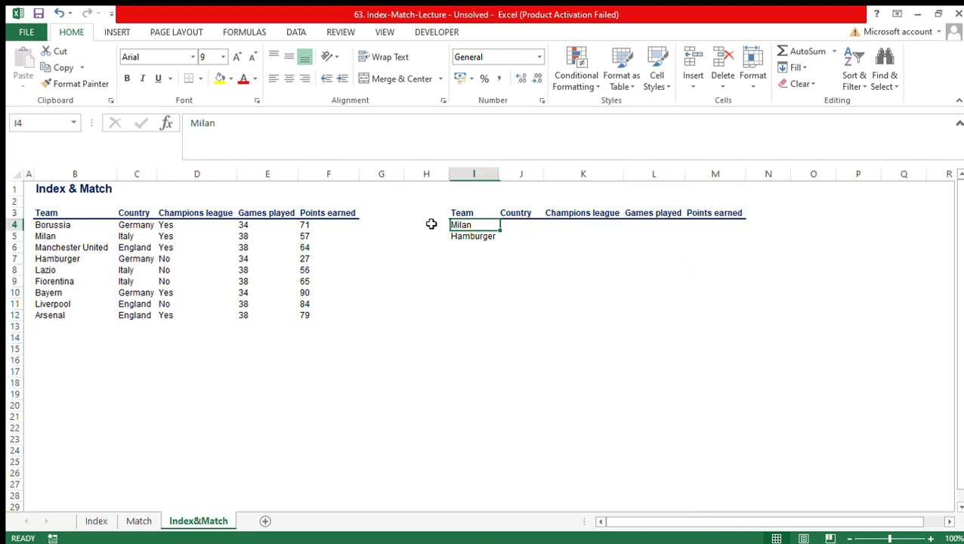
{"action": "key", "text": "Right"}
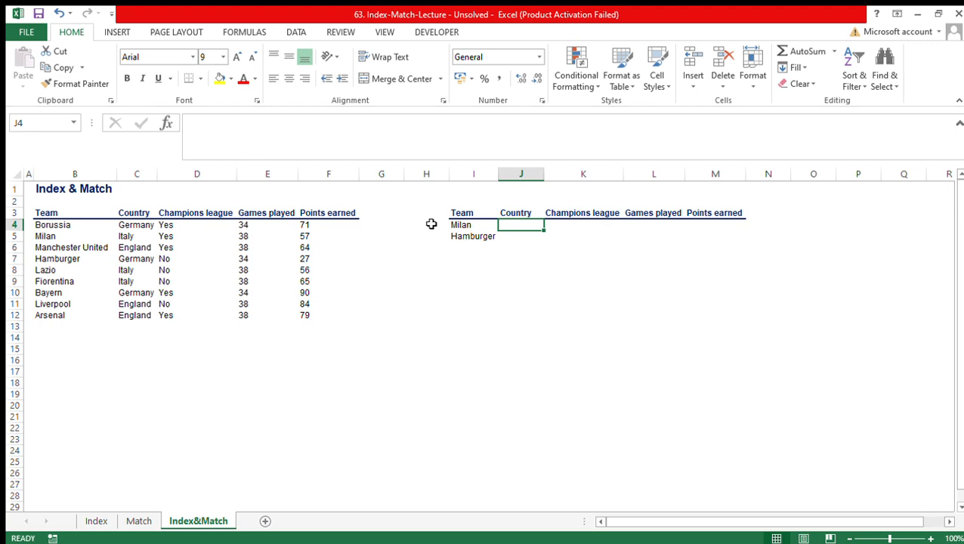
{"action": "type", "text": "="}
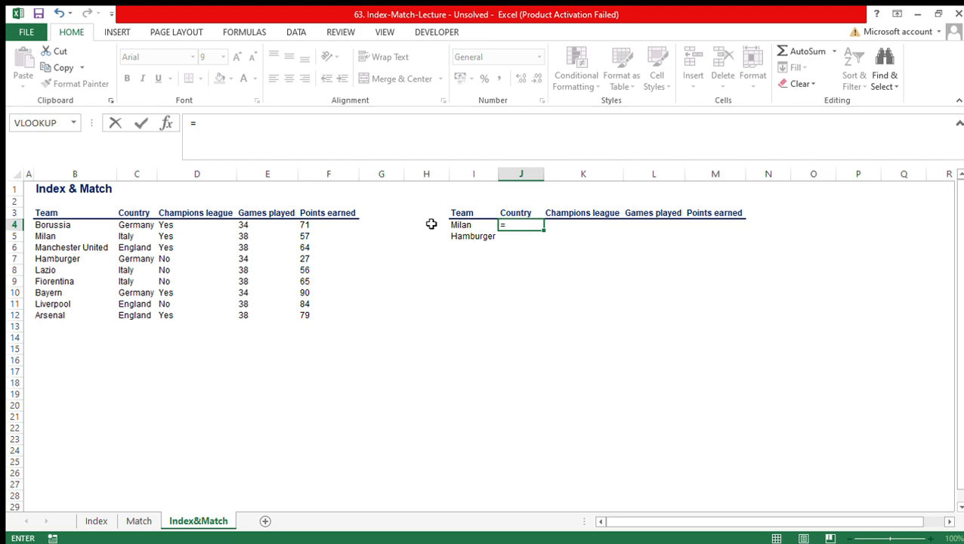
{"action": "type", "text": "index"}
{"action": "key", "text": "Tab"}
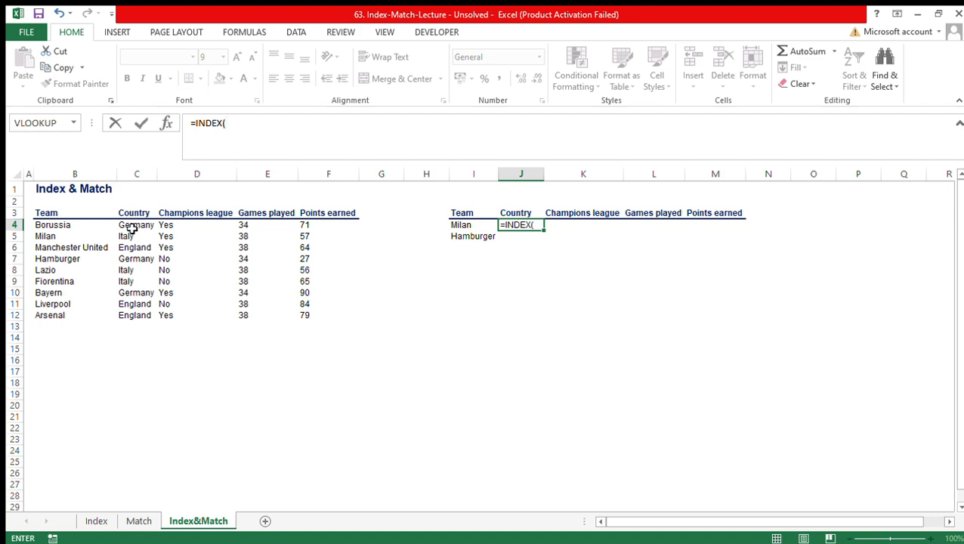
{"action": "key", "text": "ctrl+shift+Down"}
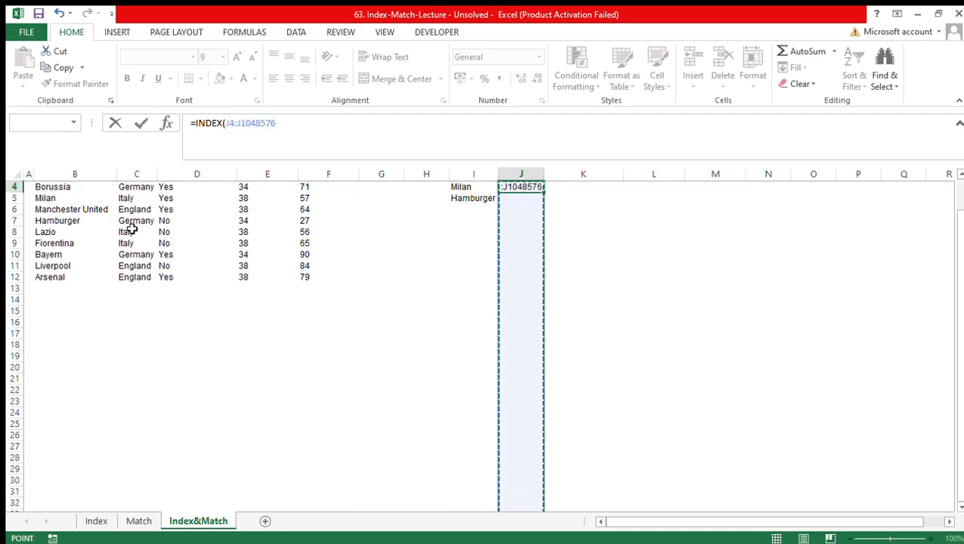
{"action": "key", "text": "ctrl+shift+Up"}
{"action": "key", "text": "Escape"}
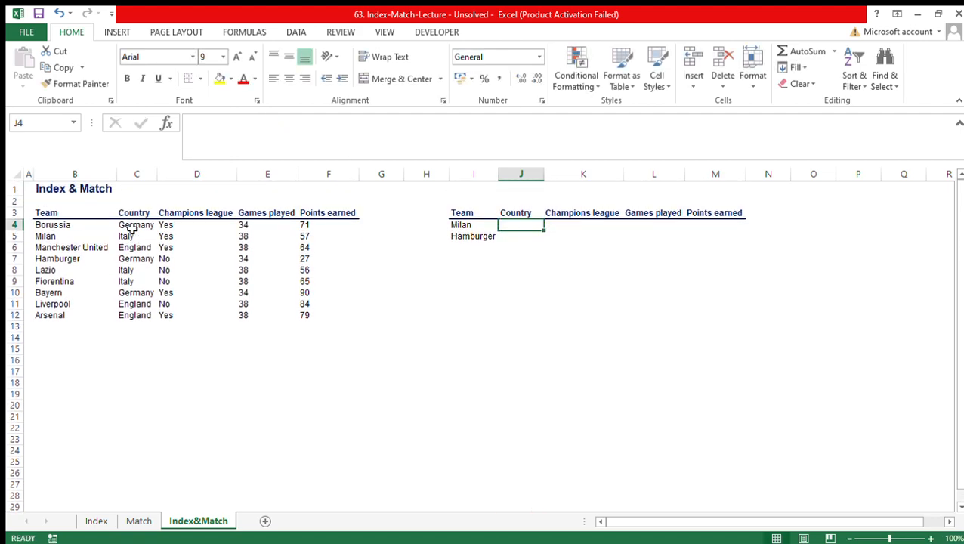
- Begin an INDEX formula in J4 with the Country range C$4:C$12 as its array, locking only the rows
{"action": "type", "text": "=index"}
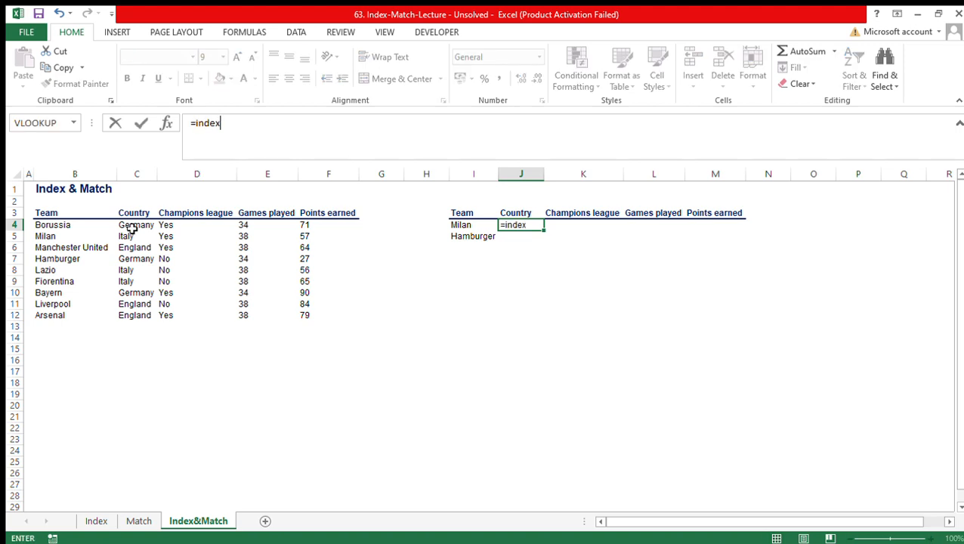
{"action": "key", "text": "Tab"}
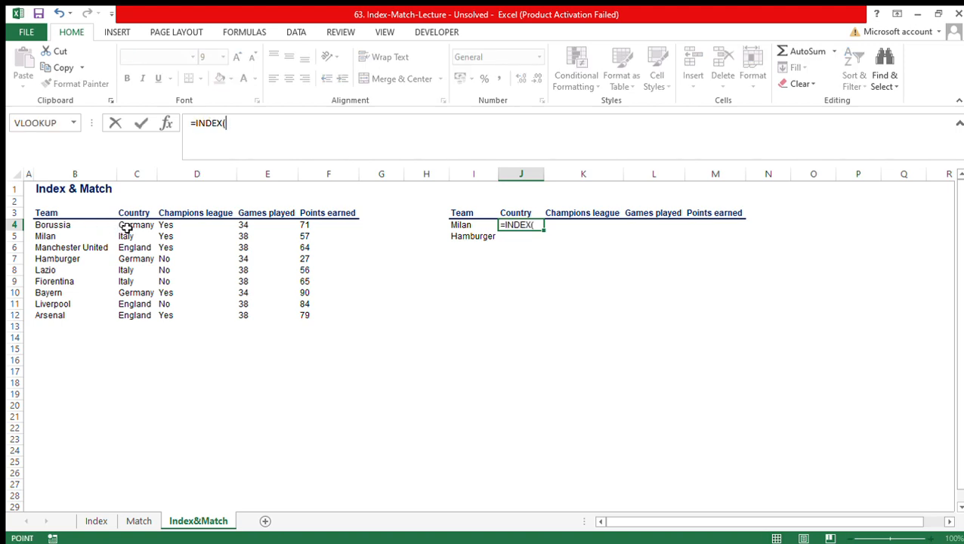
{"action": "left_click", "coordinate": [127, 228]}
{"action": "key", "text": "ctrl+shift+Down"}
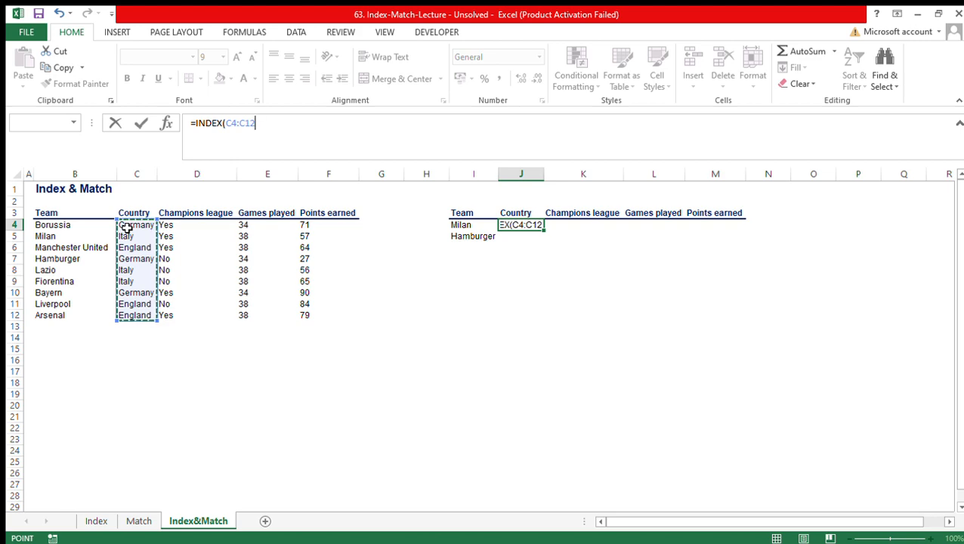
{"action": "key", "text": "F4"}
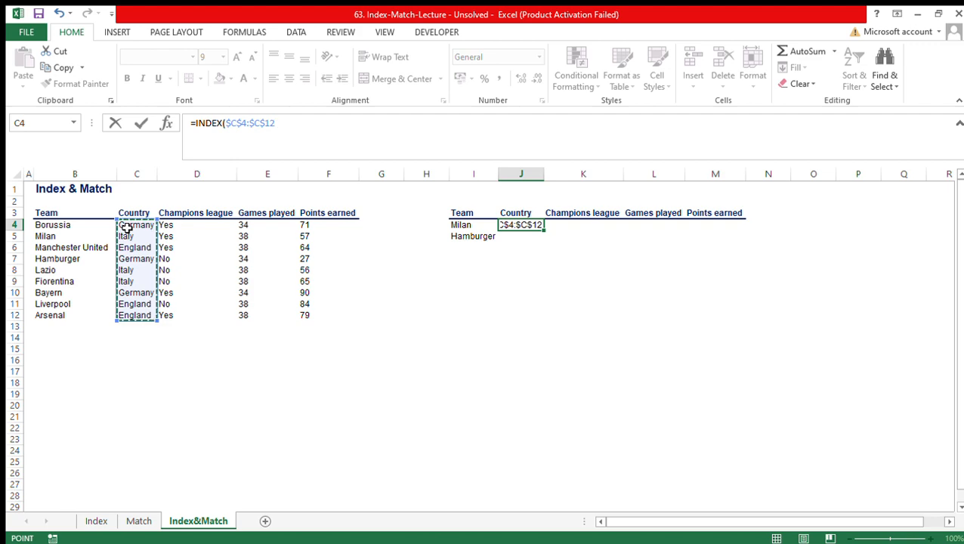
{"action": "key", "text": "F4"}
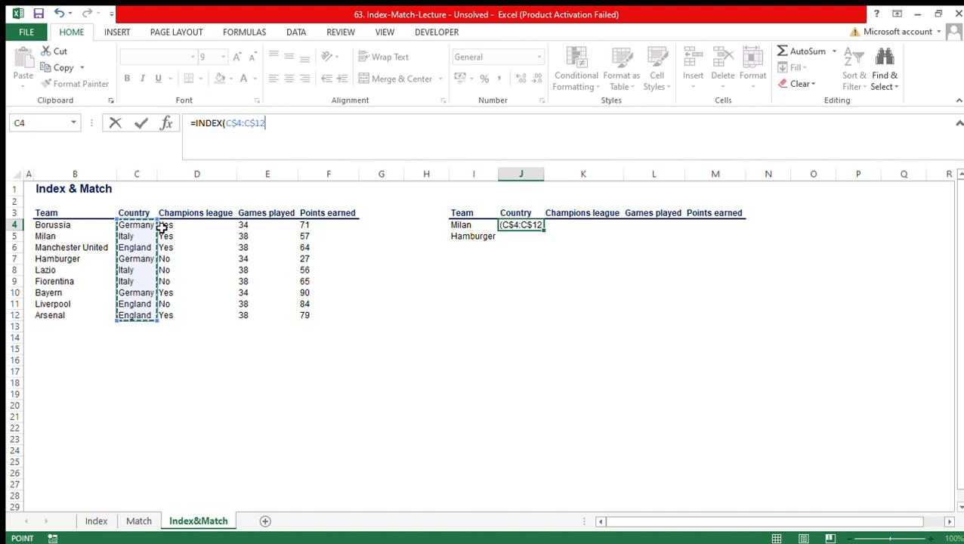
{"action": "left_click", "coordinate": [298, 128]}
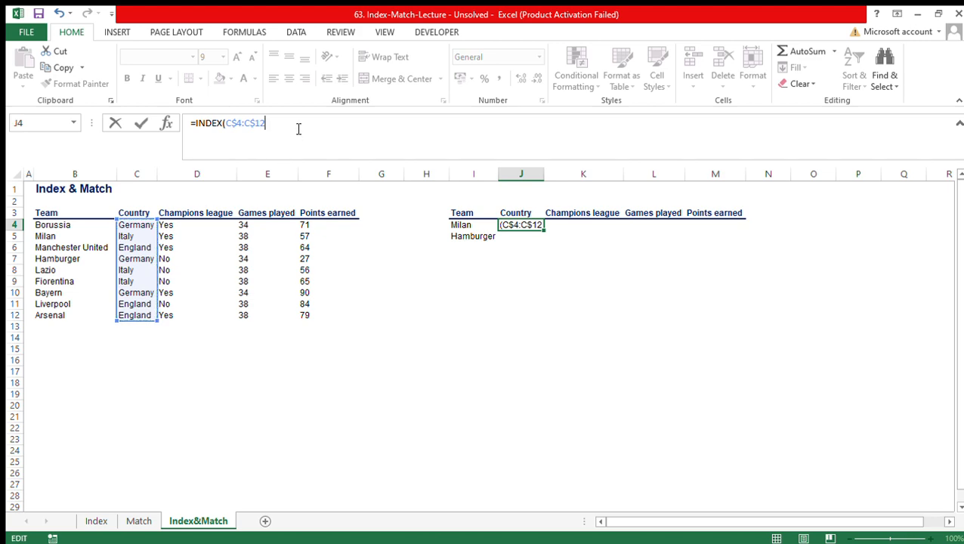
- Nest a MATCH function as the row argument, with the absolute reference $I$4 as its lookup value
{"action": "type", "text": ","}
{"action": "type", "text": "match"}
{"action": "key", "text": "Tab"}
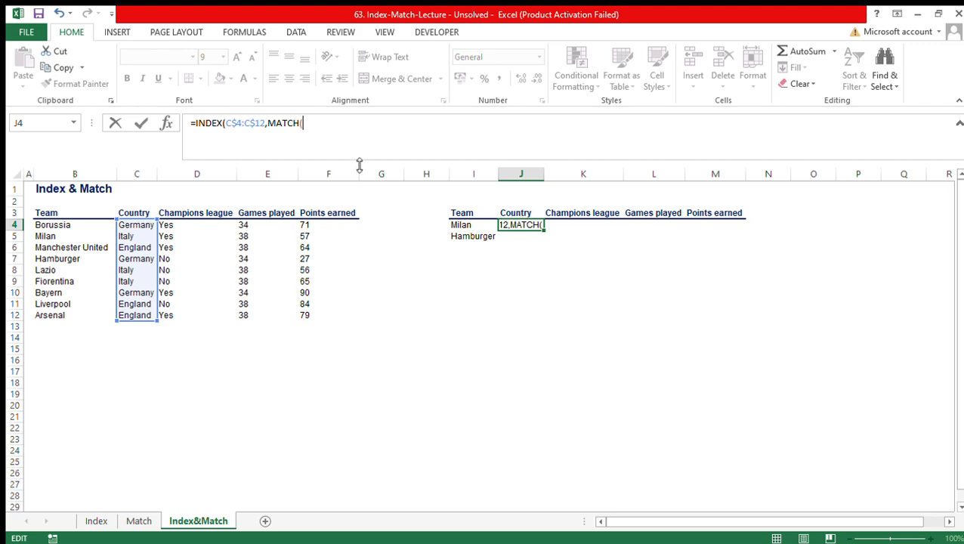
{"action": "left_click", "coordinate": [469, 228]}
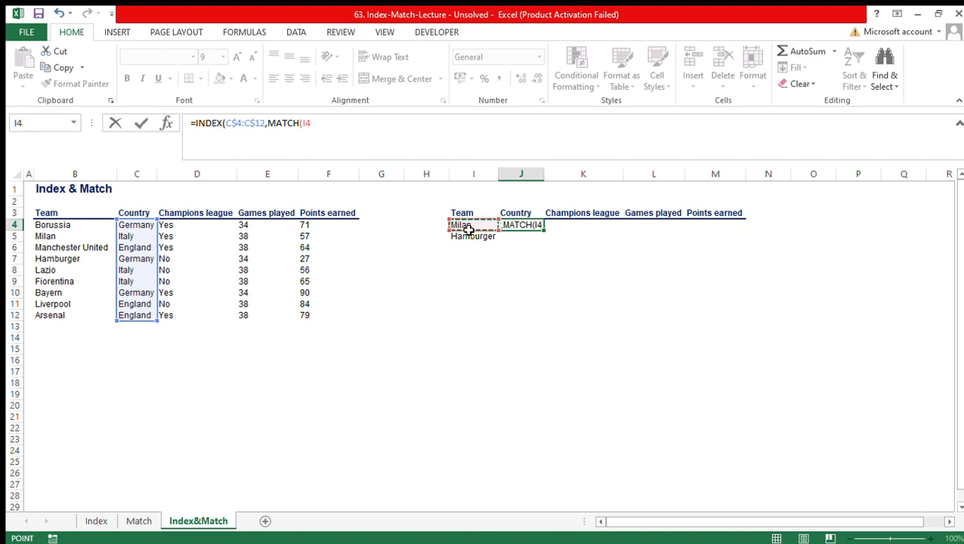
{"action": "key", "text": "F4"}
{"action": "type", "text": ","}
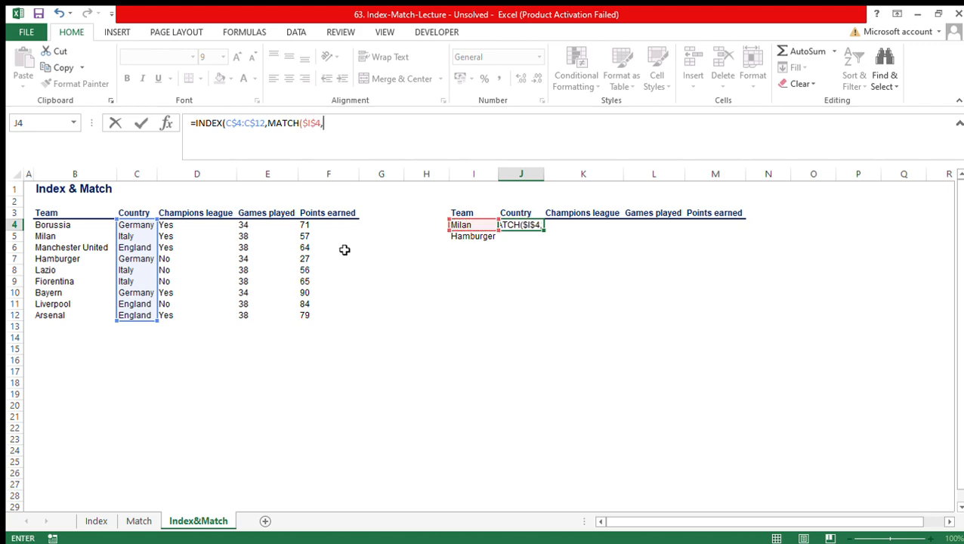
- Complete the J4 formula with lookup array $B$4:$B$12 and exact match type 0, giving =INDEX(C$4:C$12,MATCH($I$4,$B$4:$B$12,0))
{"action": "left_click", "coordinate": [76, 225]}
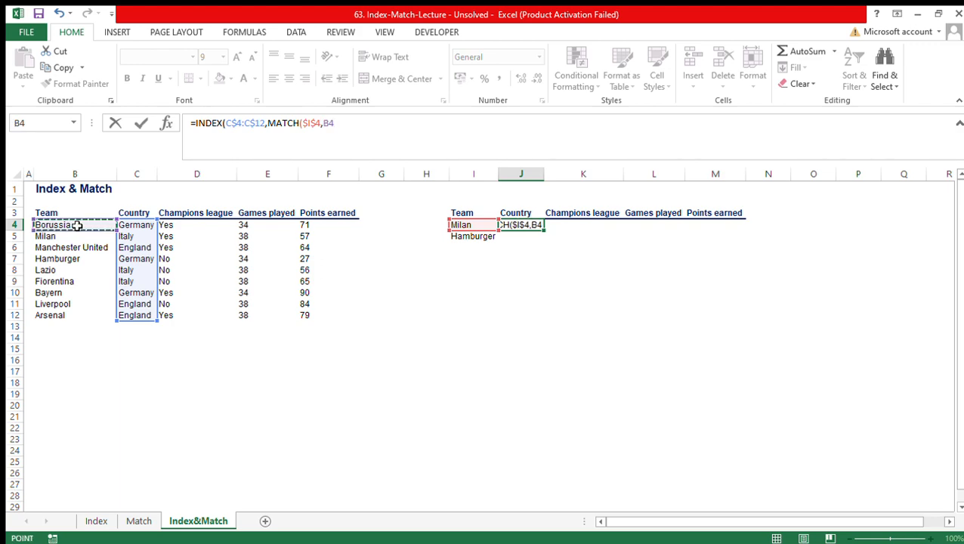
{"action": "key", "text": "ctrl+shift+Down"}
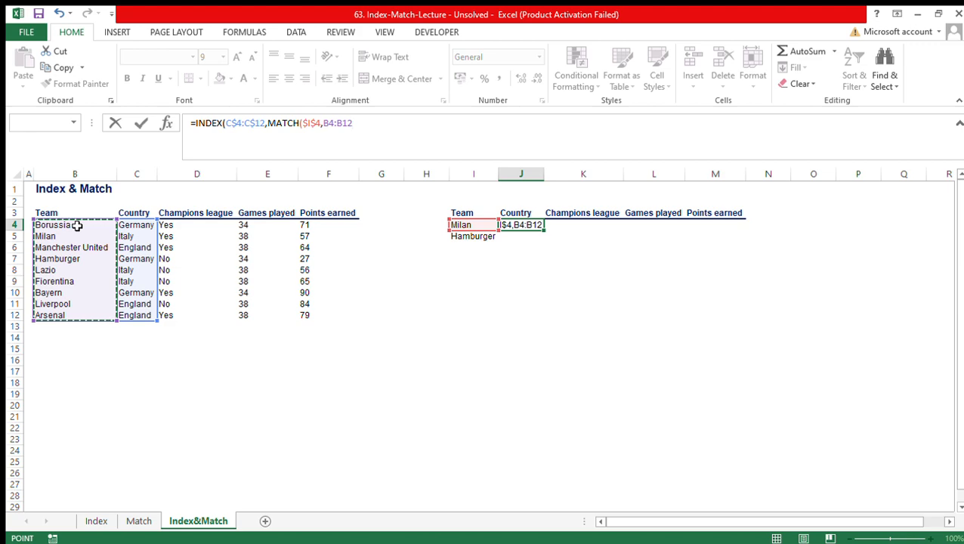
{"action": "key", "text": "F4"}
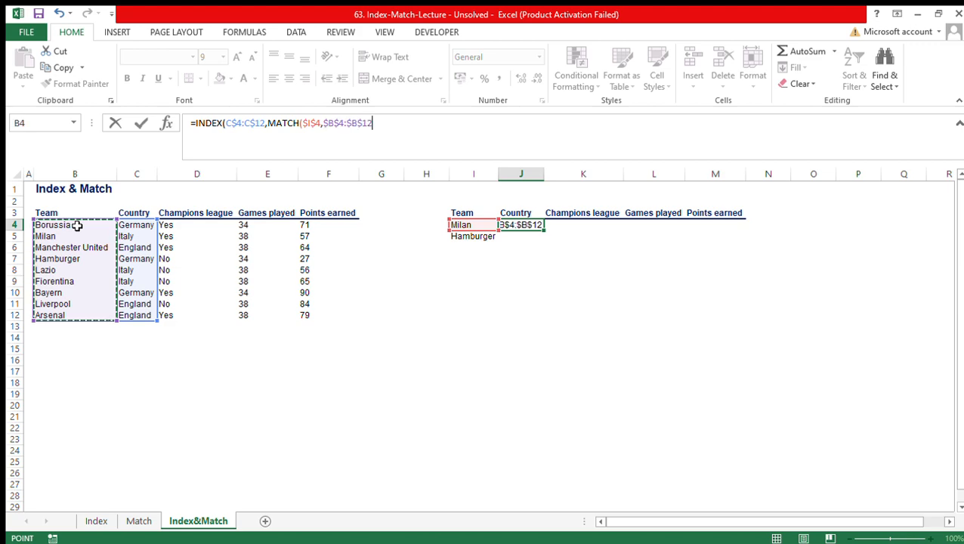
{"action": "type", "text": ","}
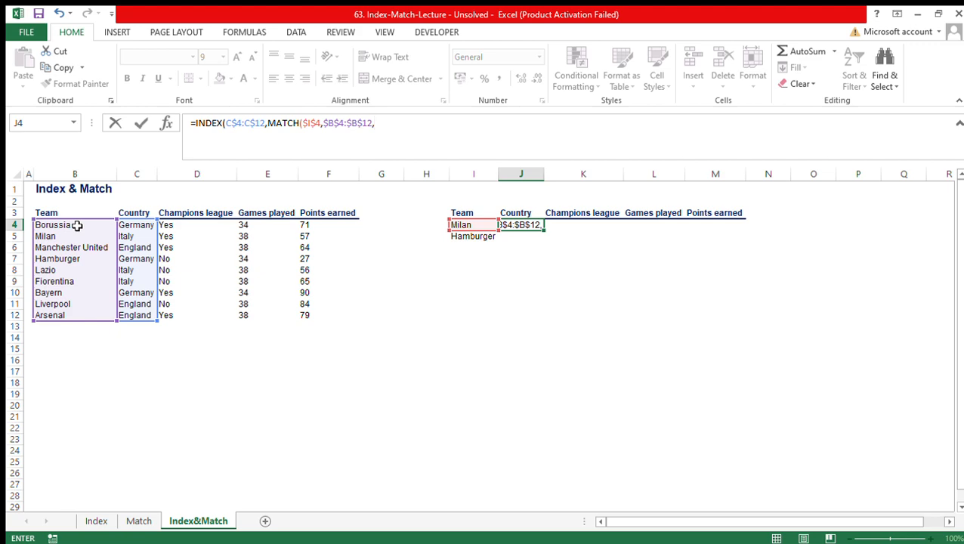
{"action": "type", "text": "0)"}
{"action": "key", "text": "Return"}
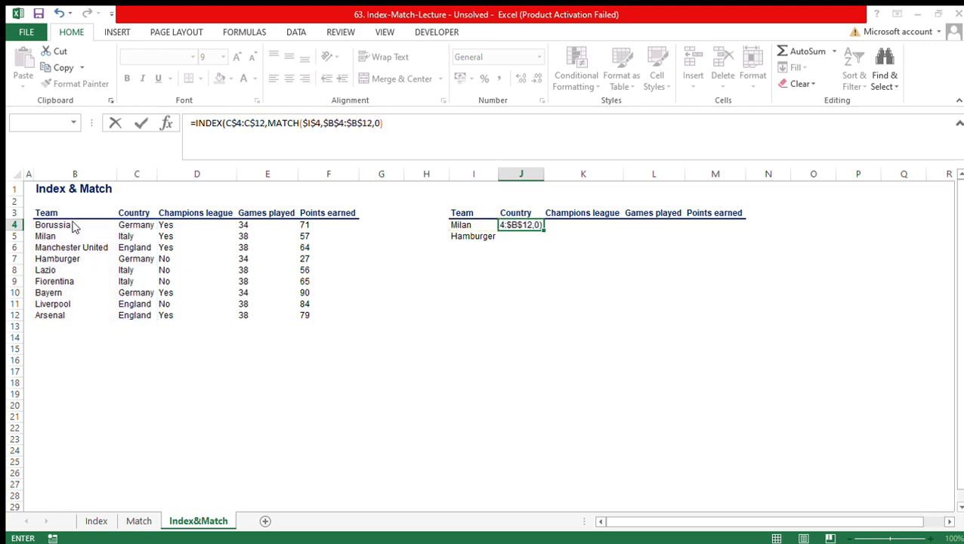
{"action": "key", "text": "Up"}
{"action": "key", "text": "Down"}
{"action": "key", "text": "Up"}
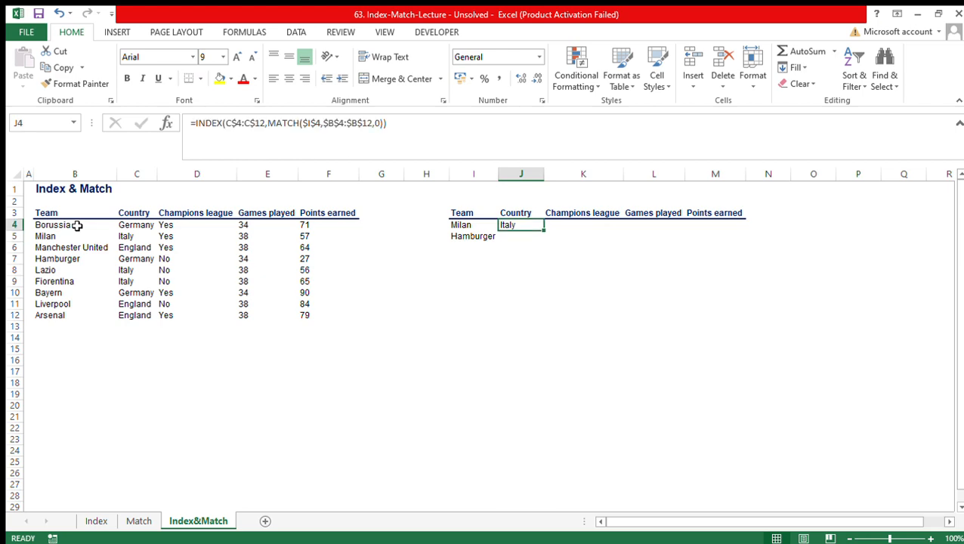
- Try filling the J4 formula down to Hamburger's Country cell and inspect the copied formula's cell references
{"action": "key", "text": "shift+Down"}
{"action": "key", "text": "ctrl+d"}
{"action": "key", "text": "Down"}
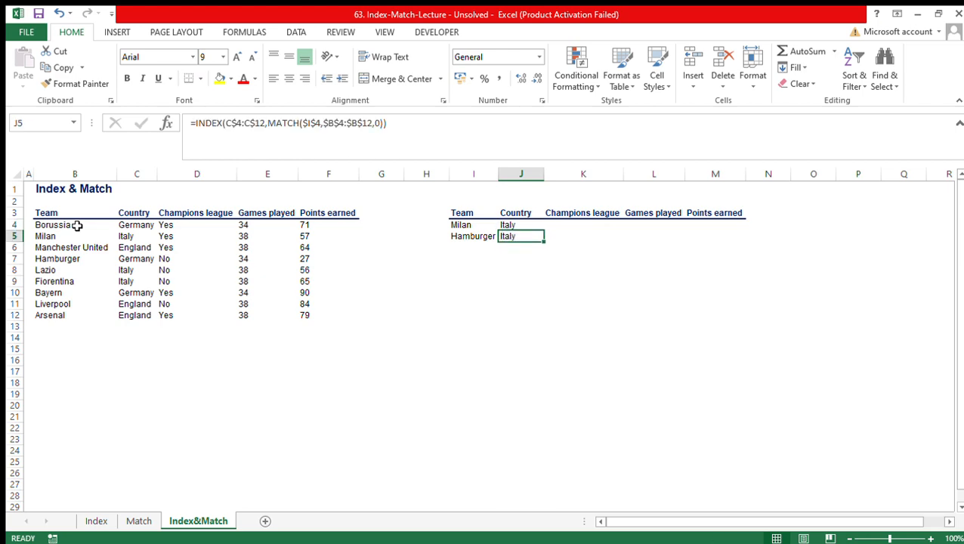
{"action": "left_click", "coordinate": [447, 127]}
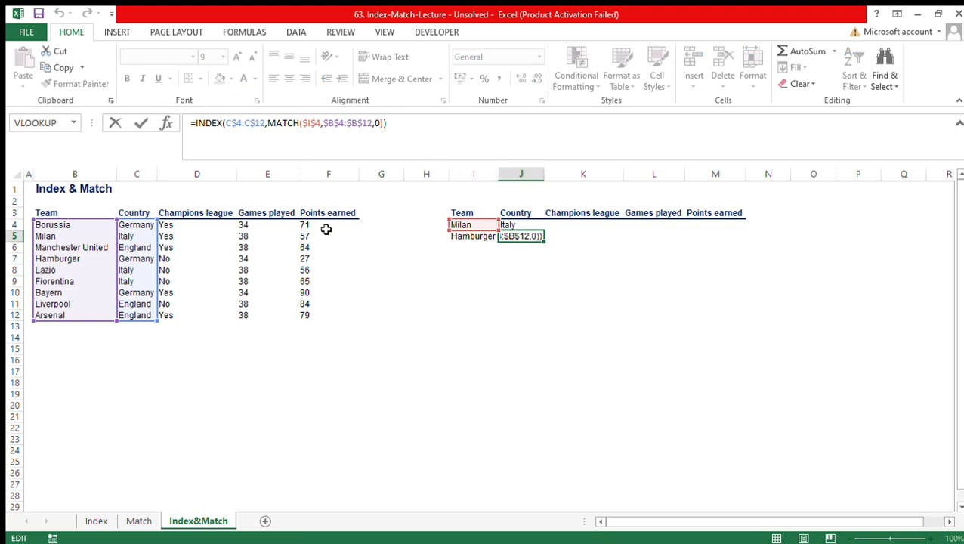
{"action": "key", "text": "Return"}
{"action": "key", "text": "Up"}
{"action": "key", "text": "Up"}
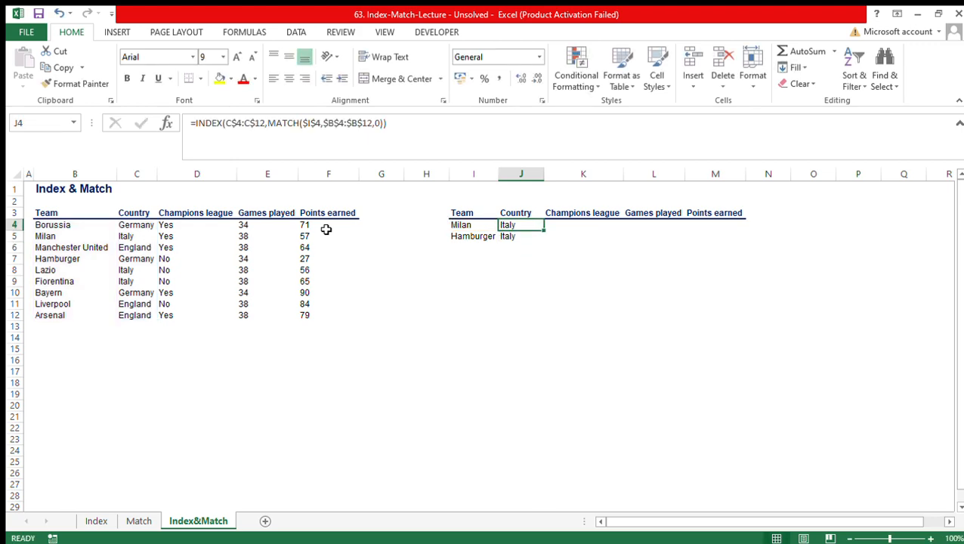
{"action": "key", "text": "ctrl+d"}
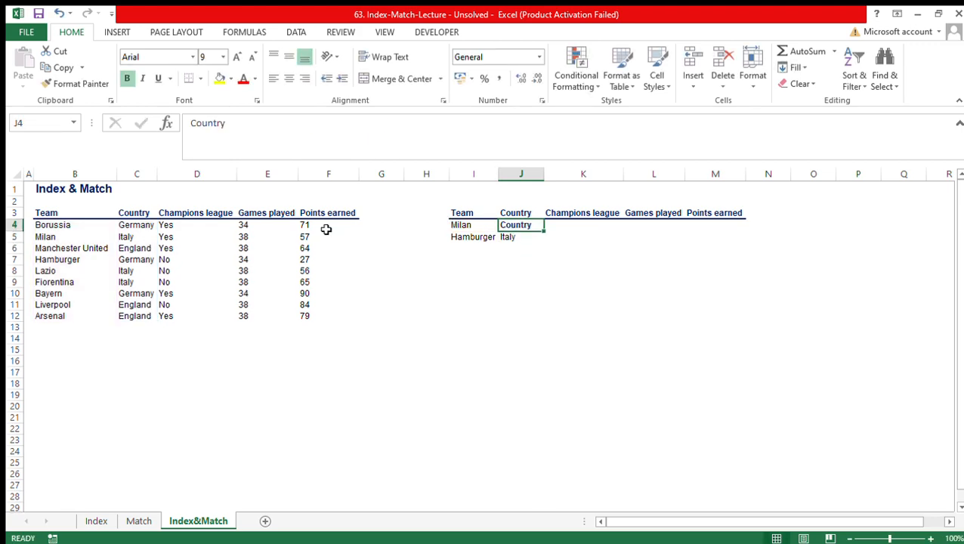
{"action": "key", "text": "ctrl+z"}
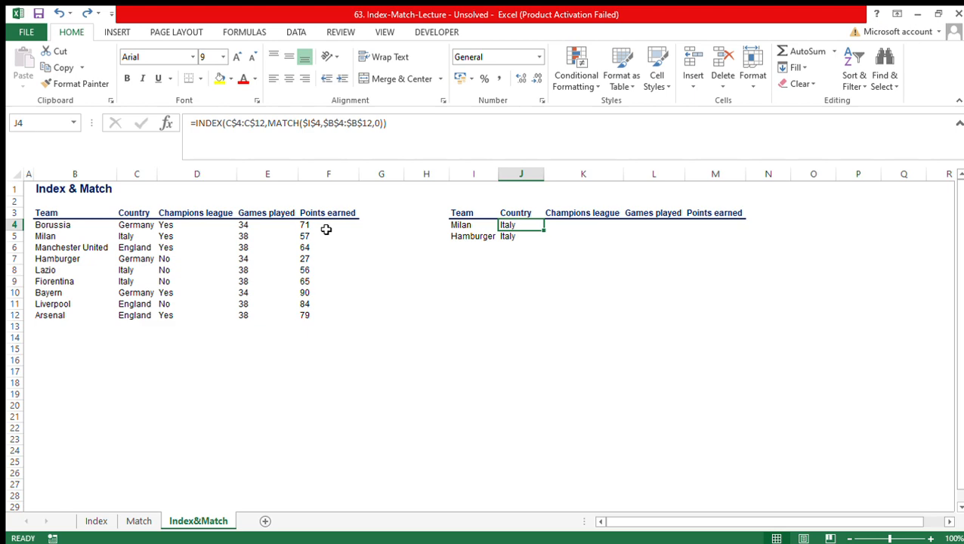
- Change the MATCH lookup value in J4 to the mixed reference $I4, locking only the column
{"action": "key", "text": "F2"}
{"action": "left_click", "coordinate": [303, 123]}
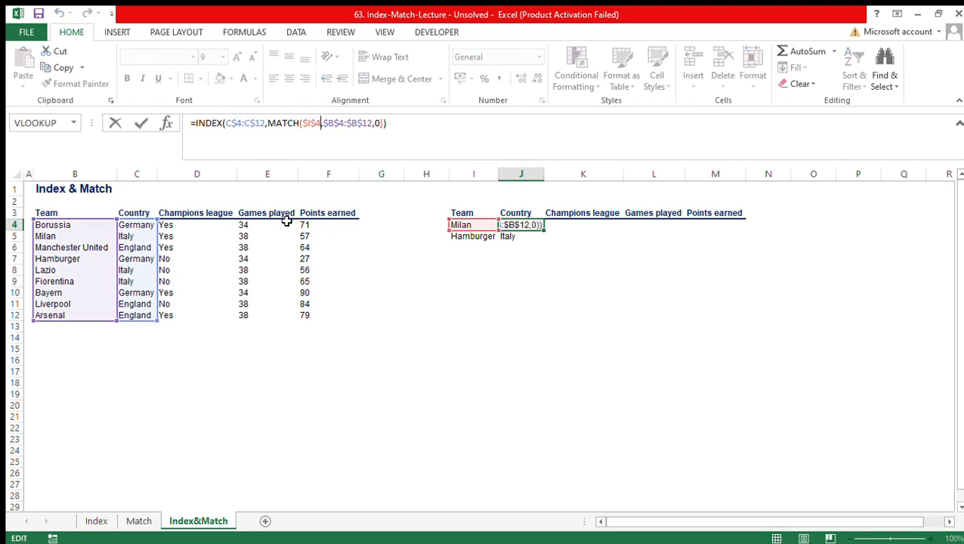
{"action": "key", "text": "F4"}
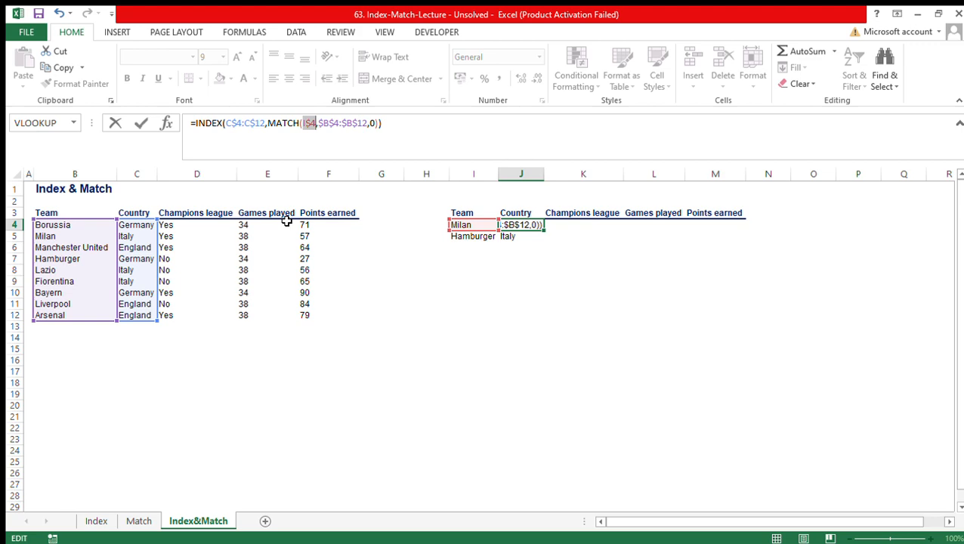
{"action": "key", "text": "F4"}
{"action": "key", "text": "Return"}
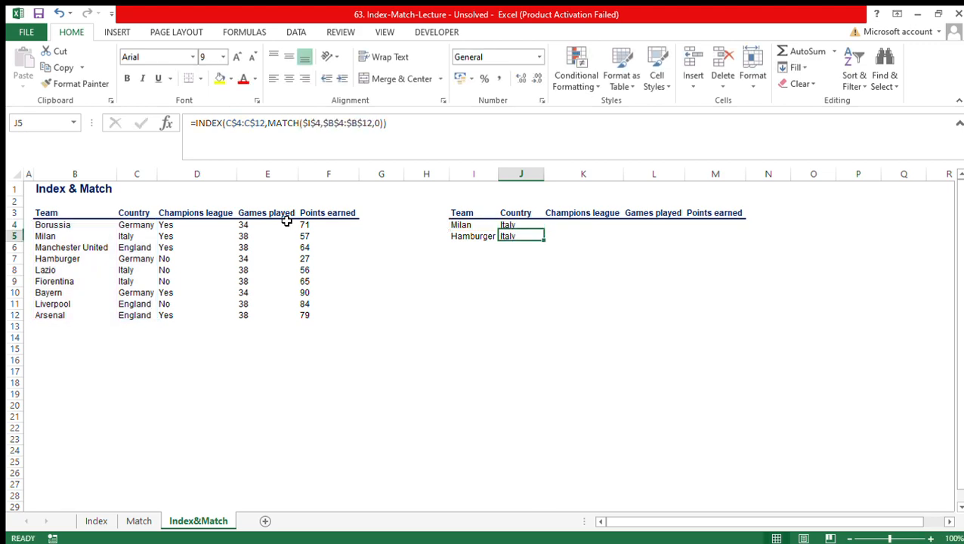
- Fill the corrected Country formula from J4 down to J5 for Hamburger
{"action": "key", "text": "Up"}
{"action": "key", "text": "shift+Down"}
{"action": "key", "text": "ctrl+d"}
{"action": "key", "text": "Down"}
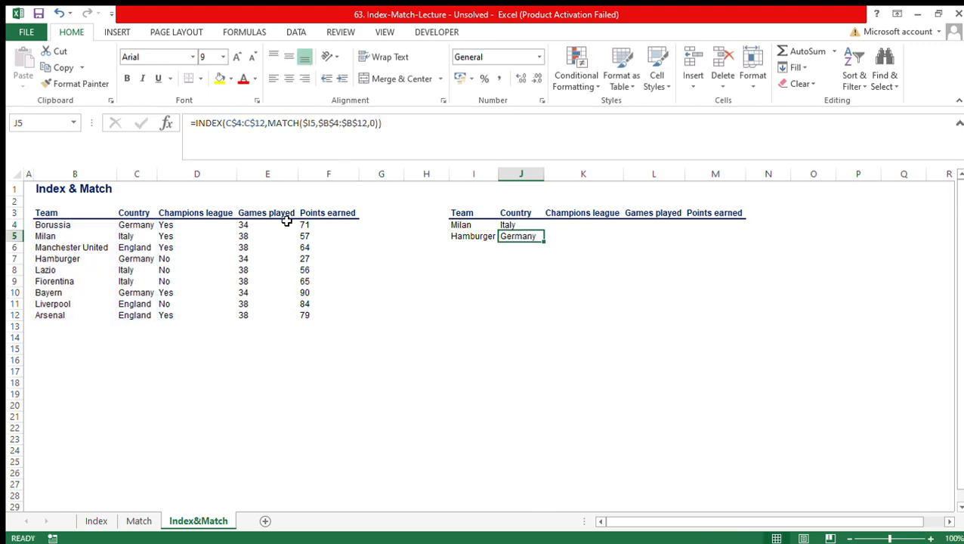
- Fill the formulas in J4:J5 across the Champions league, Games played and Points earned columns to M5
{"action": "key", "text": "Up"}
{"action": "key", "text": "shift+Right"}
{"action": "key", "text": "shift+Right"}
{"action": "key", "text": "shift+Right"}
{"action": "key", "text": "shift+Down"}
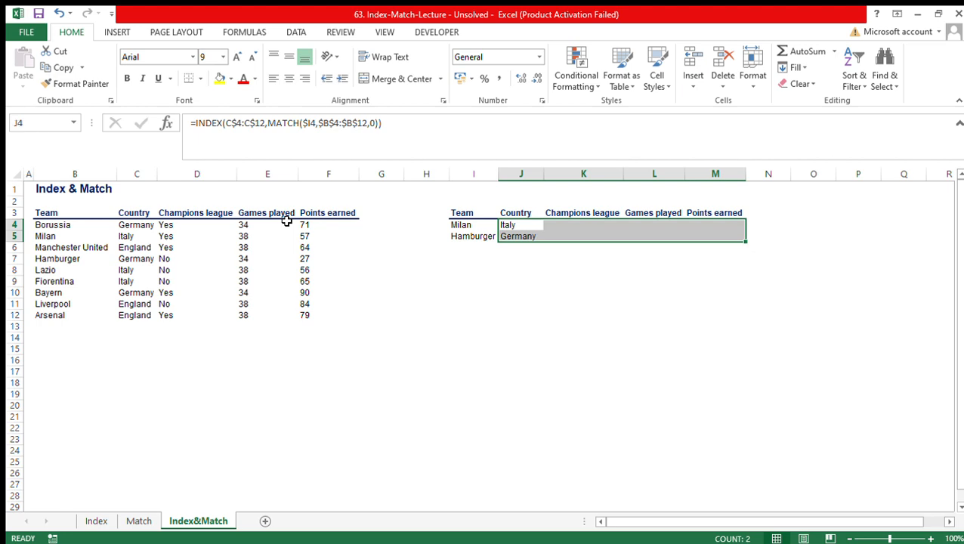
{"action": "key", "text": "ctrl+r"}
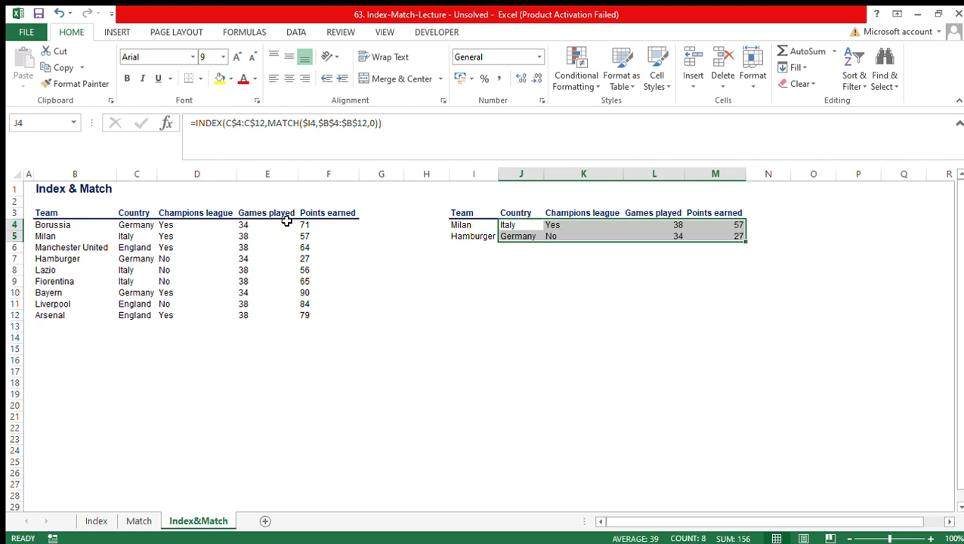
- Examine the copied INDEX and MATCH formulas in the Milan and Hamburger rows of the lookup table
{"action": "key", "text": "Down"}
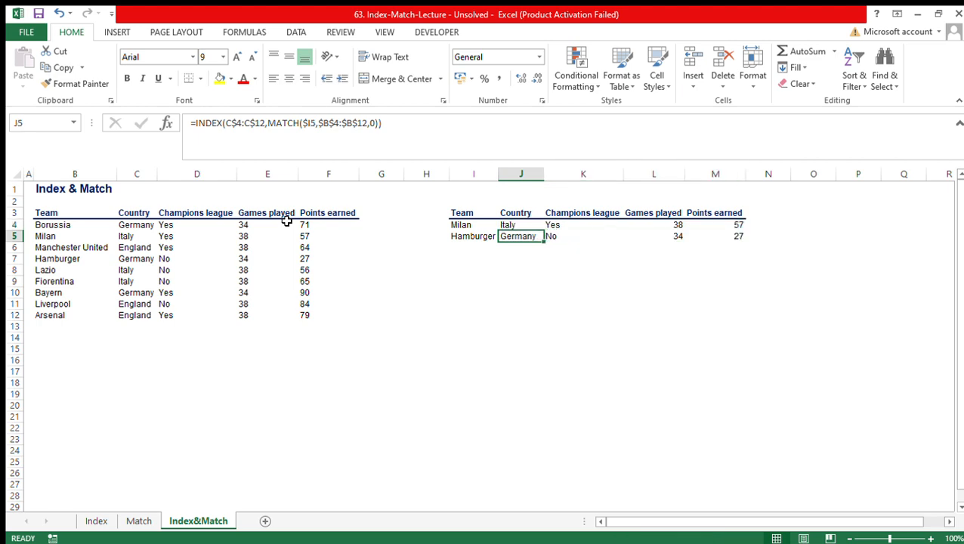
{"action": "key", "text": "Up"}
{"action": "key", "text": "Right"}
{"action": "key", "text": "Right"}
{"action": "key", "text": "Right"}
{"action": "key", "text": "Down"}
{"action": "key", "text": "Left"}
{"action": "key", "text": "Left"}
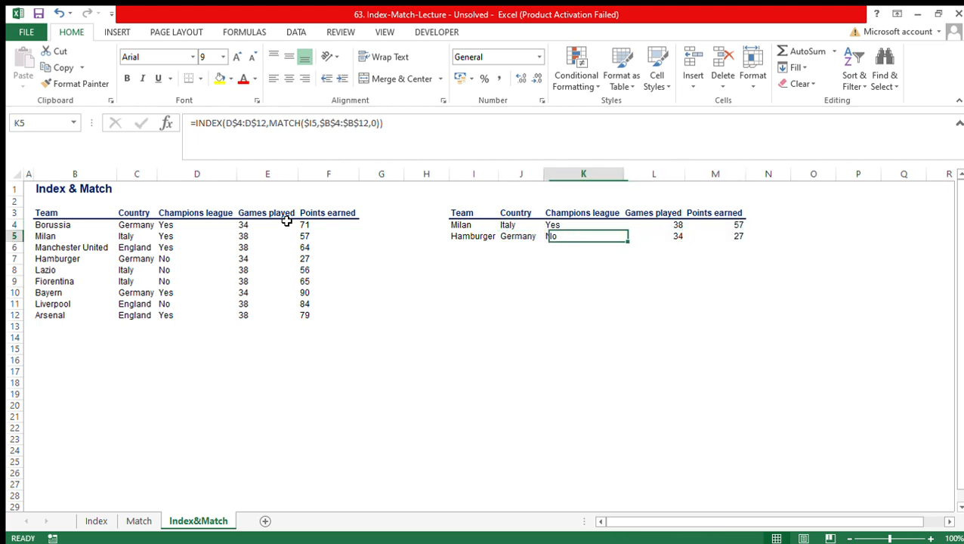
{"action": "key", "text": "Left"}
{"action": "key", "text": "Up"}
{"action": "key", "text": "Right"}
{"action": "key", "text": "Left"}
{"action": "key", "text": "Right"}
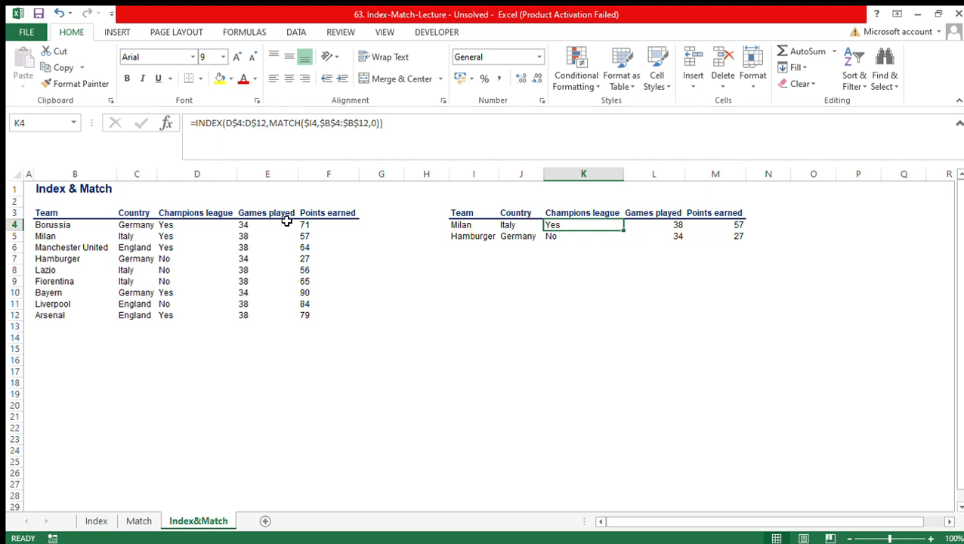
- Select the lookup results range J4:M5 covering both teams
{"action": "key", "text": "Left"}
{"action": "key", "text": "shift+Right"}
{"action": "key", "text": "shift+Right"}
{"action": "key", "text": "shift+Right"}
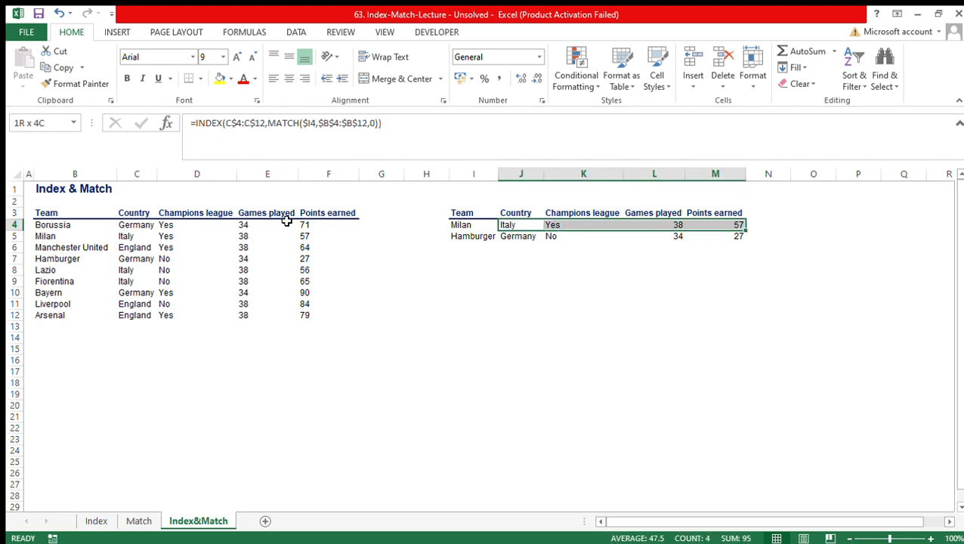
{"action": "key", "text": "shift+Down"}
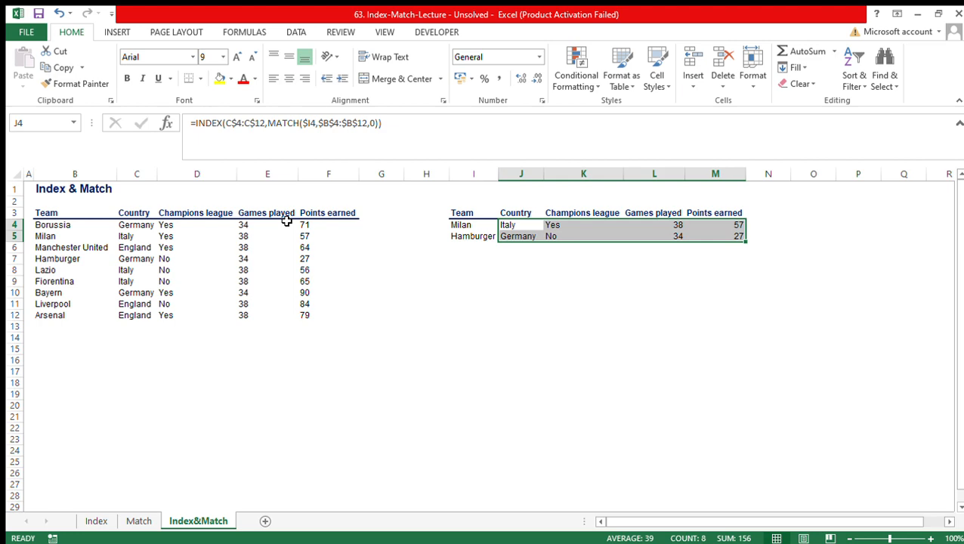